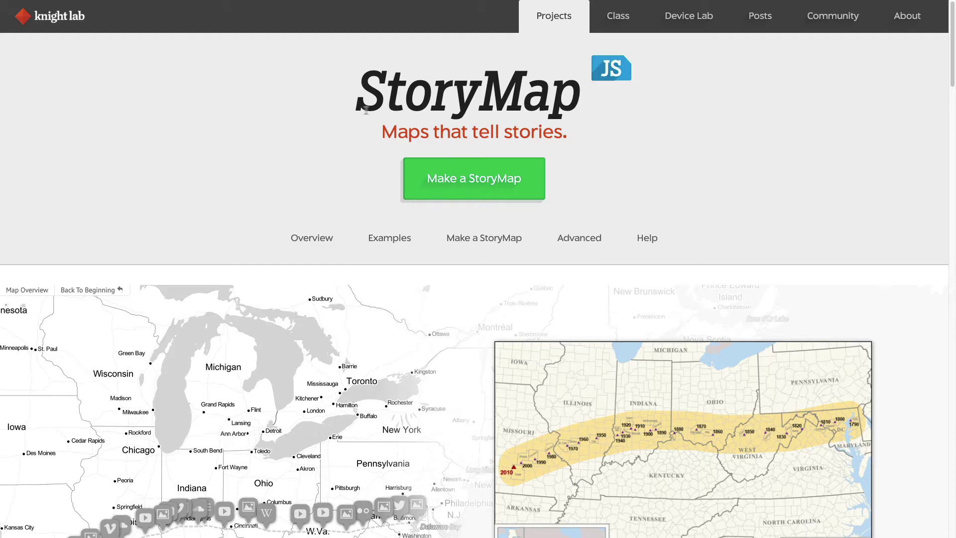
# - Open the '88 Temple Pilgrimage - First 5 Temples' story map in the StoryMapJS editor
pyautogui.click(474, 179)
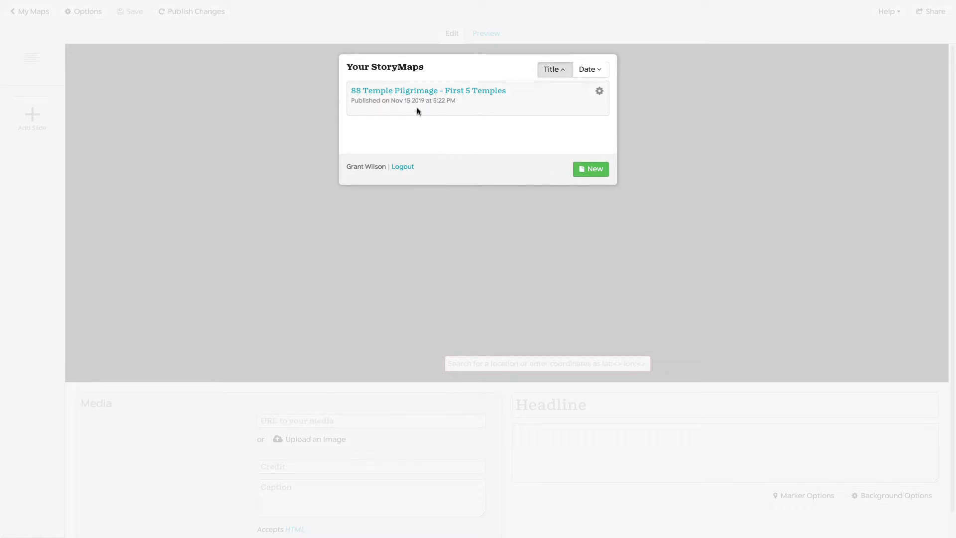
pyautogui.click(417, 92)
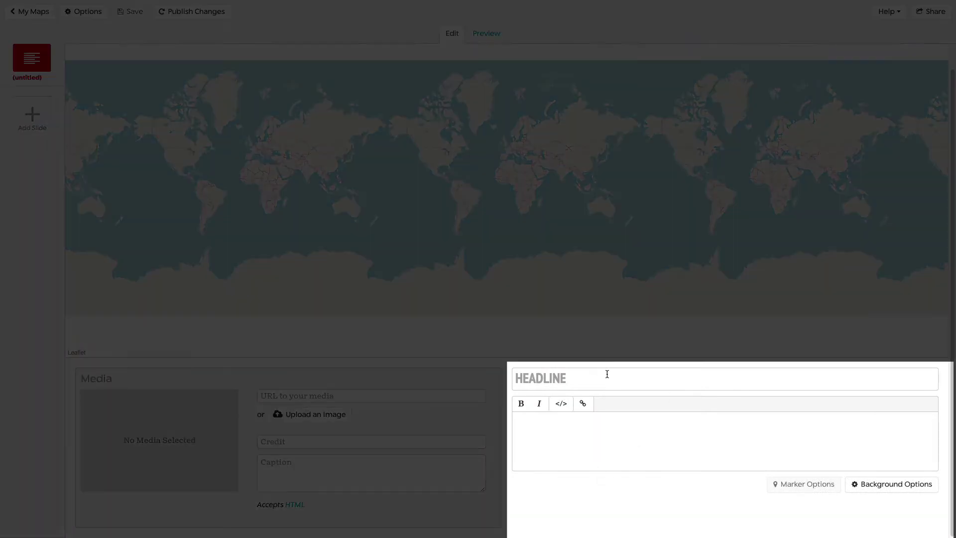
# - Step through the Media, Headline and description tour spotlights until the overlay closes
pyautogui.click(606, 377)
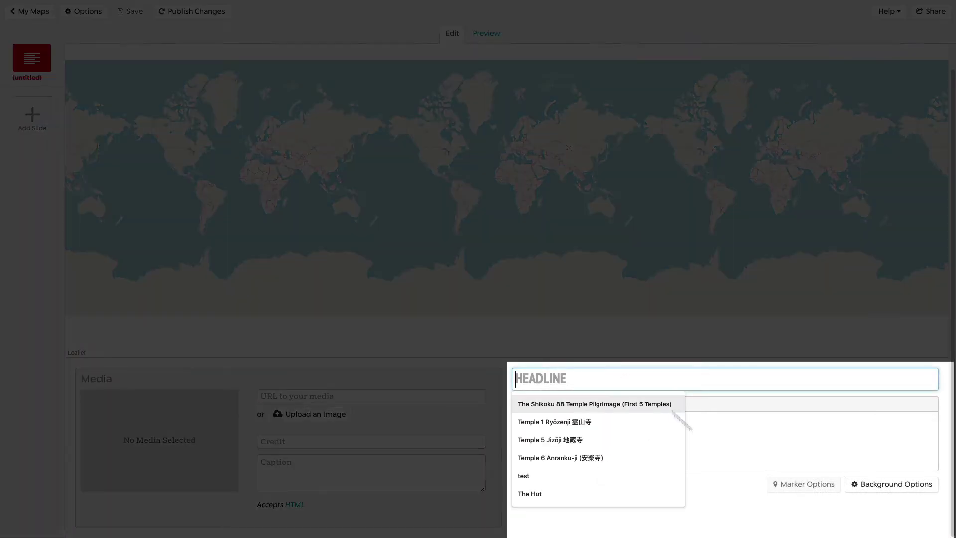
pyautogui.click(742, 428)
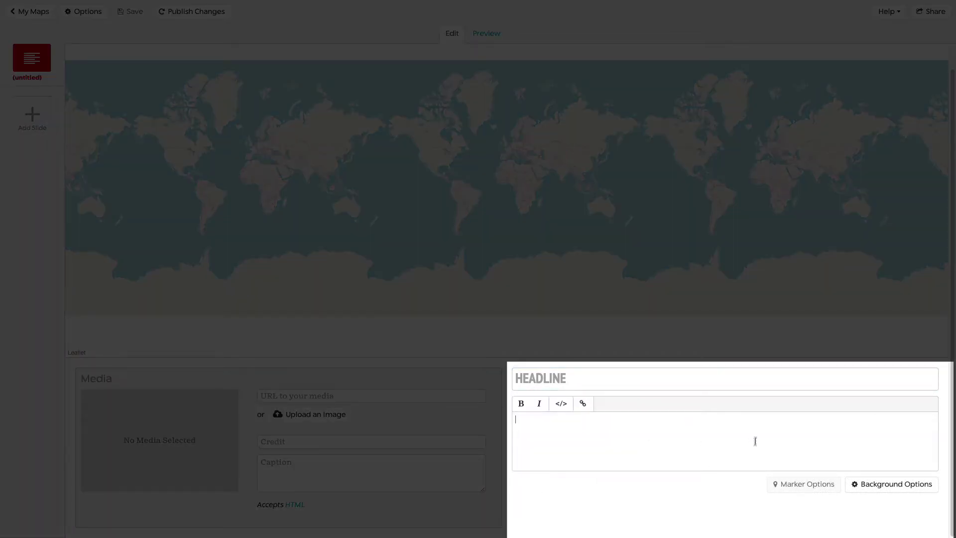
pyautogui.click(654, 426)
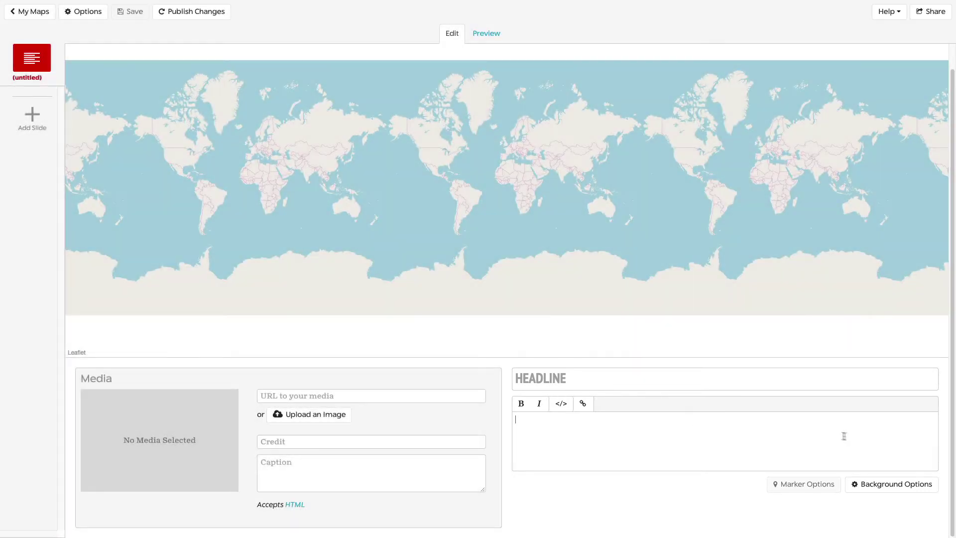
pyautogui.click(893, 485)
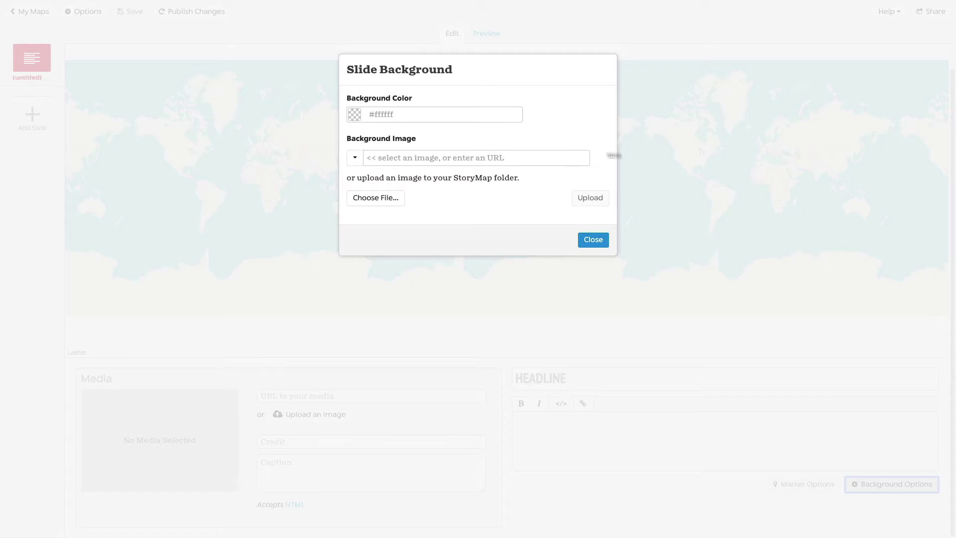
pyautogui.click(597, 240)
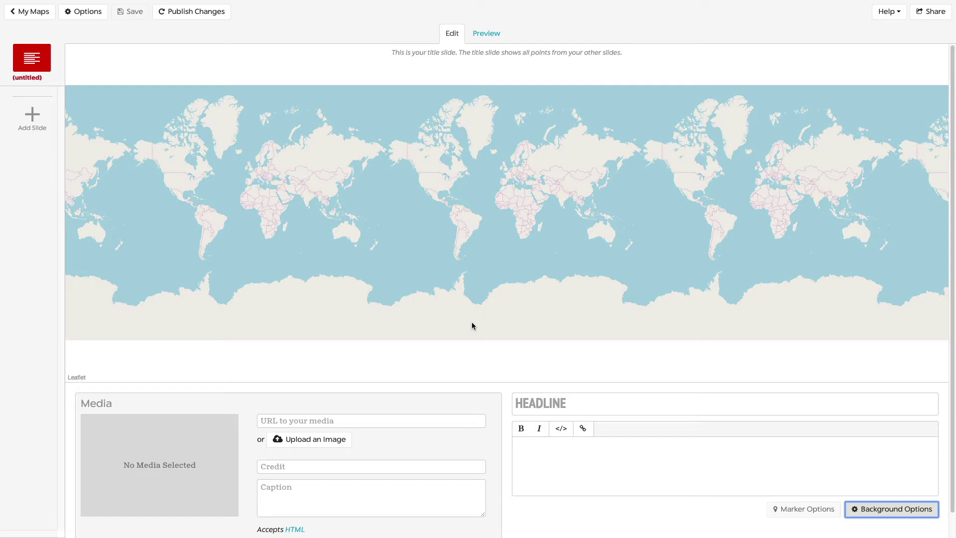
pyautogui.scroll(-1, 472, 326)
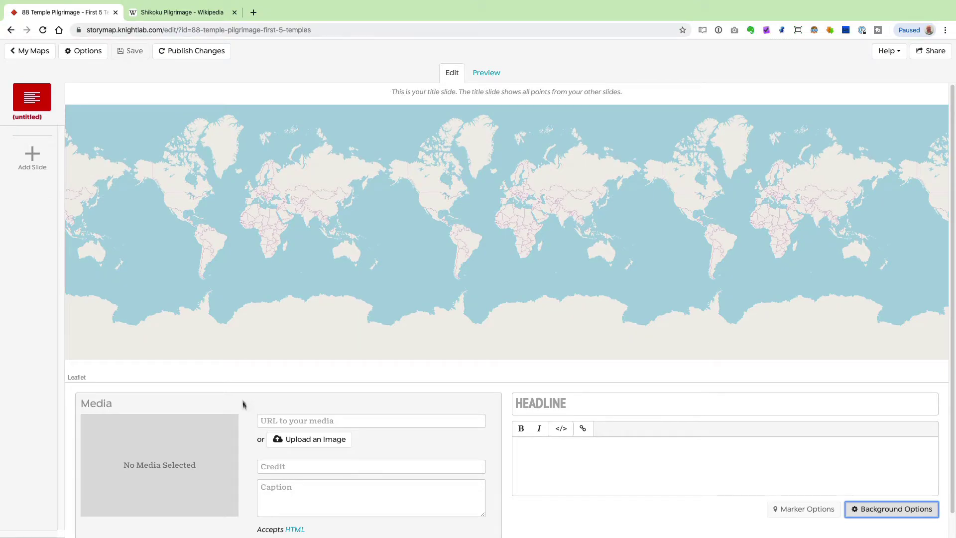
# - Review the Temples table in the Shikoku Pilgrimage Wikipedia article, then return to the top
pyautogui.click(174, 14)
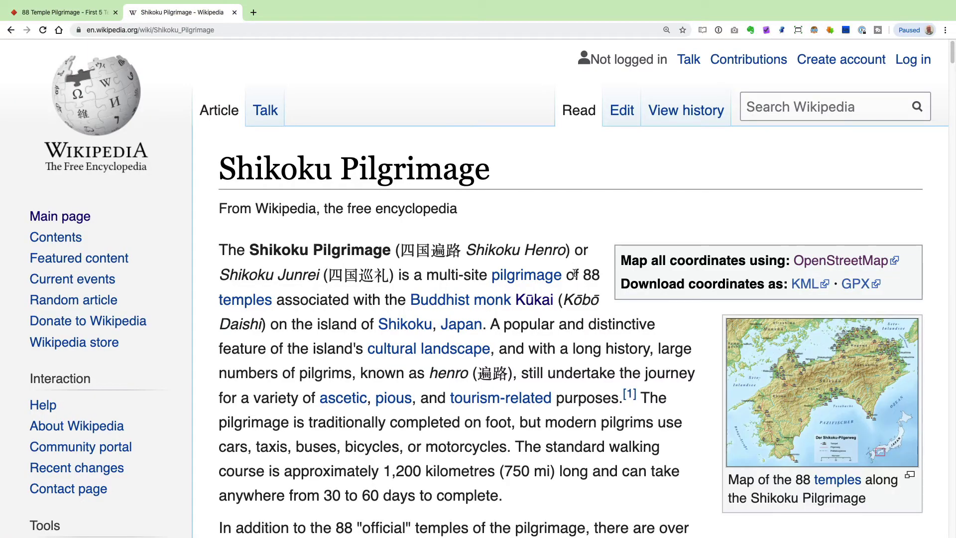
pyautogui.scroll(-1, 575, 272)
pyautogui.scroll(-1, 575, 272)
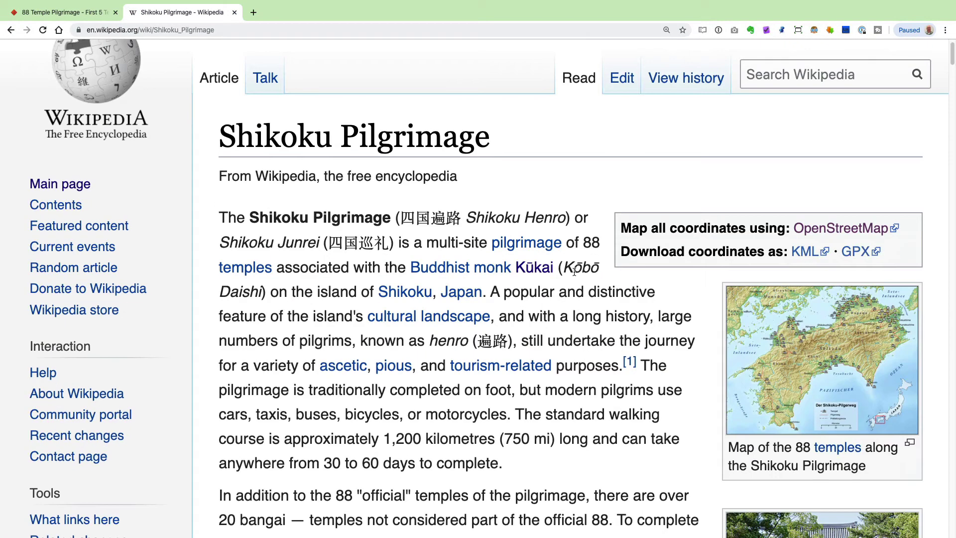
pyautogui.scroll(-18, 574, 272)
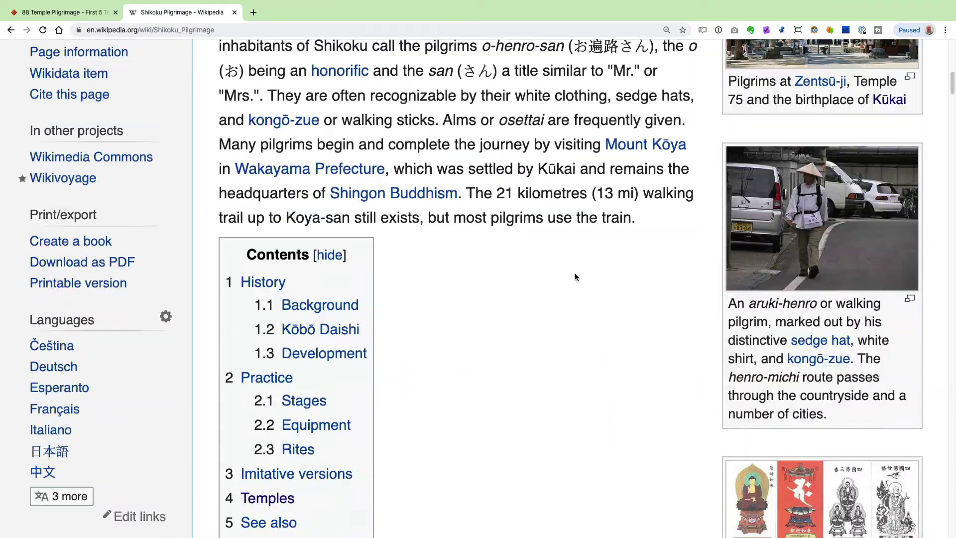
pyautogui.scroll(-20, 575, 277)
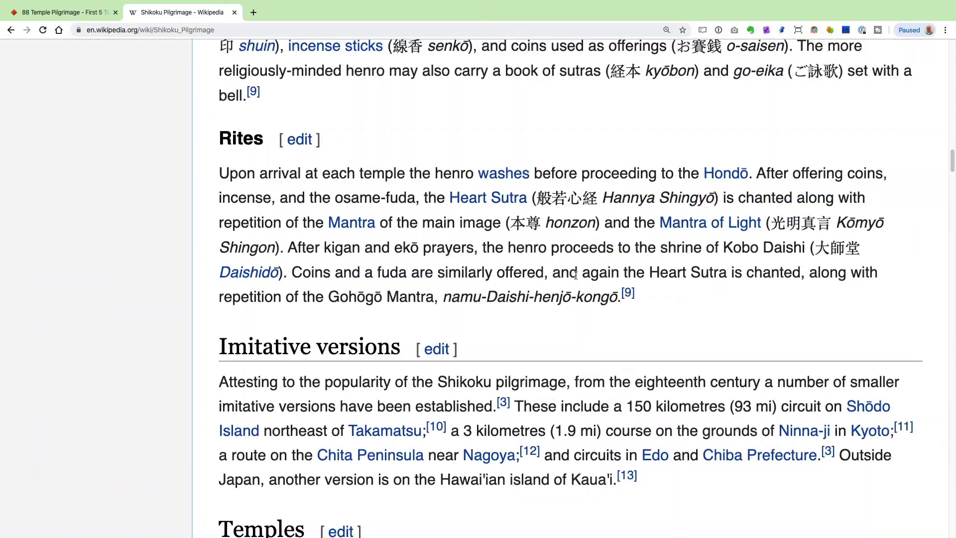
pyautogui.scroll(-8, 575, 275)
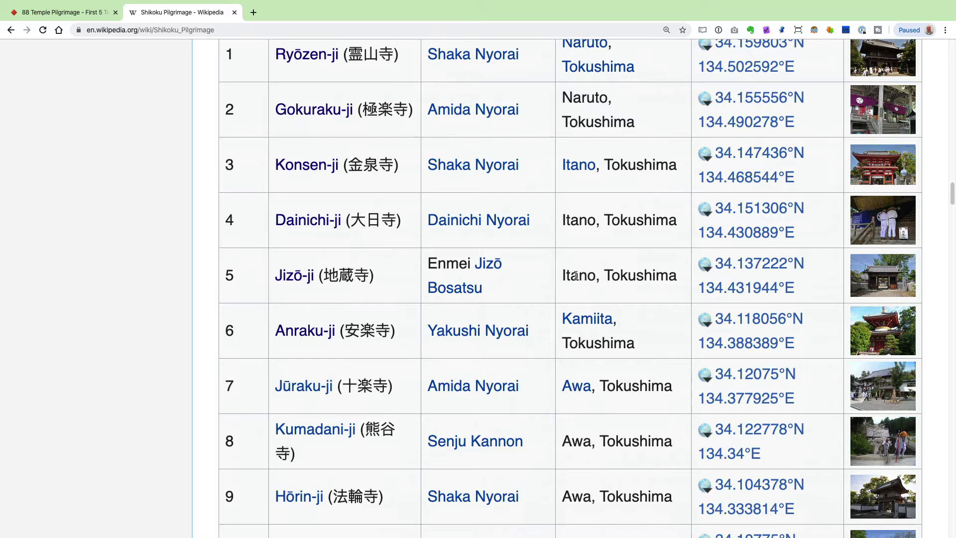
pyautogui.scroll(3, 576, 274)
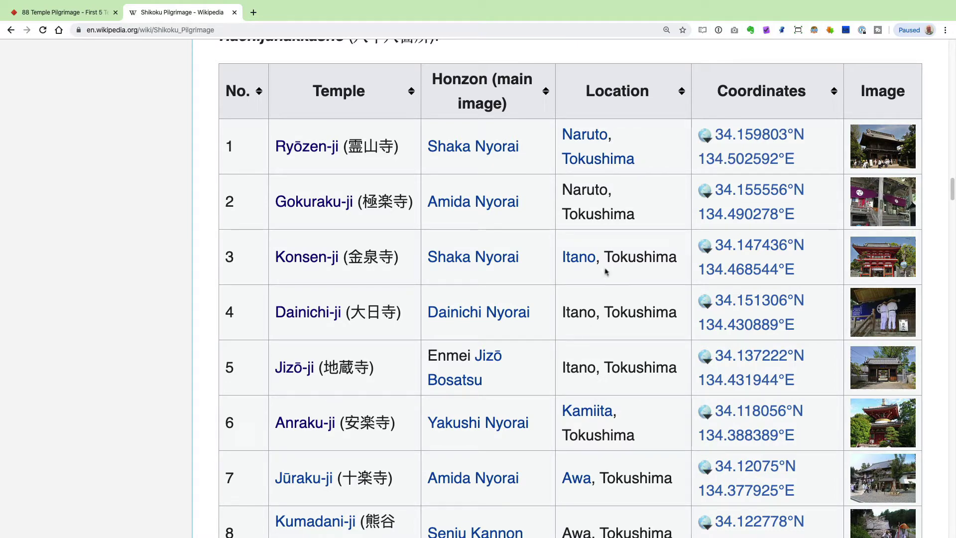
pyautogui.scroll(5, 945, 192)
pyautogui.scroll(15, 945, 192)
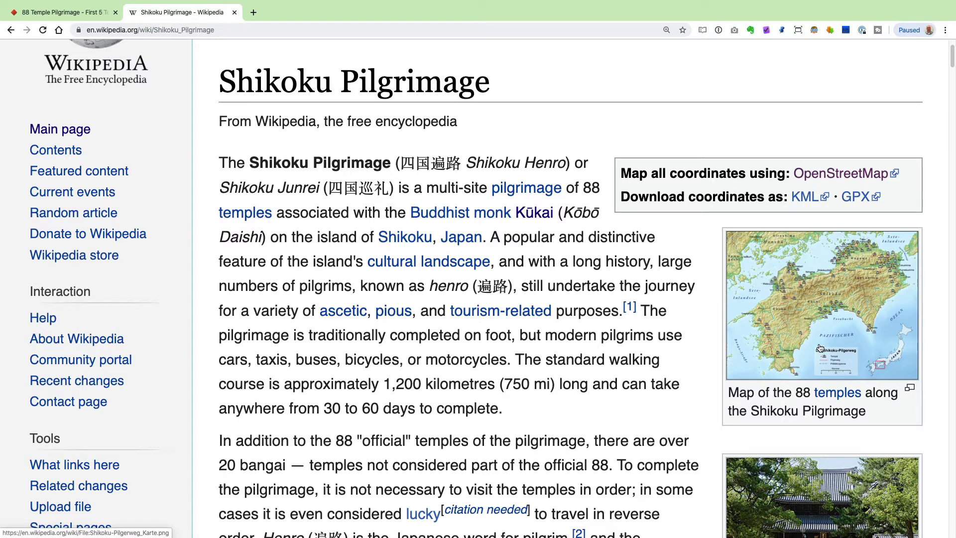
# - Open the Shikoku-Pilgerweg Karte.png Commons page and select its File URL for web use
pyautogui.click(815, 335)
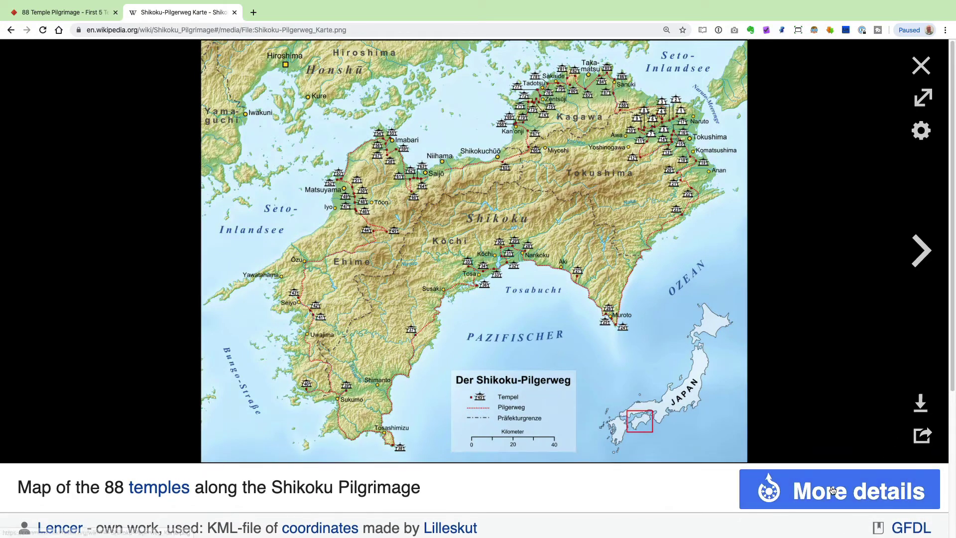
pyautogui.click(833, 491)
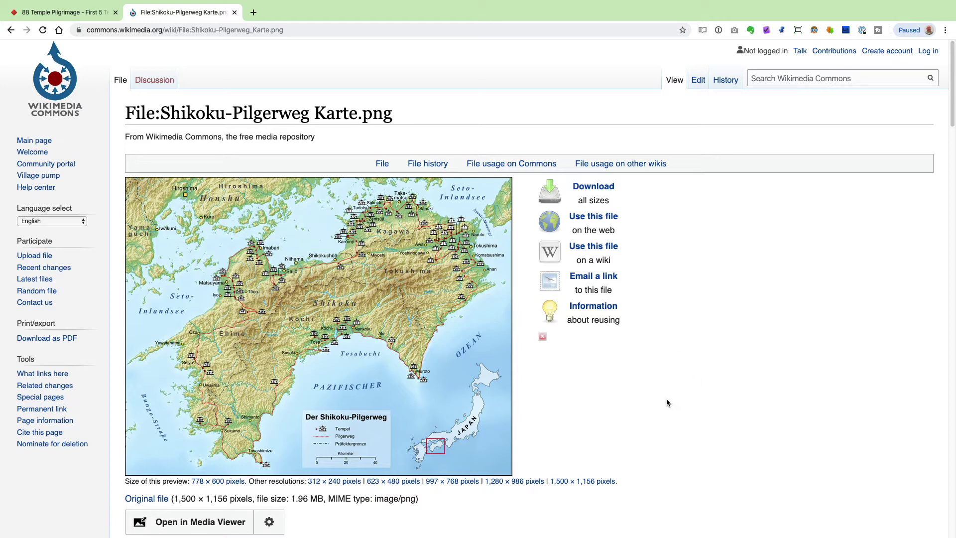
pyautogui.click(593, 219)
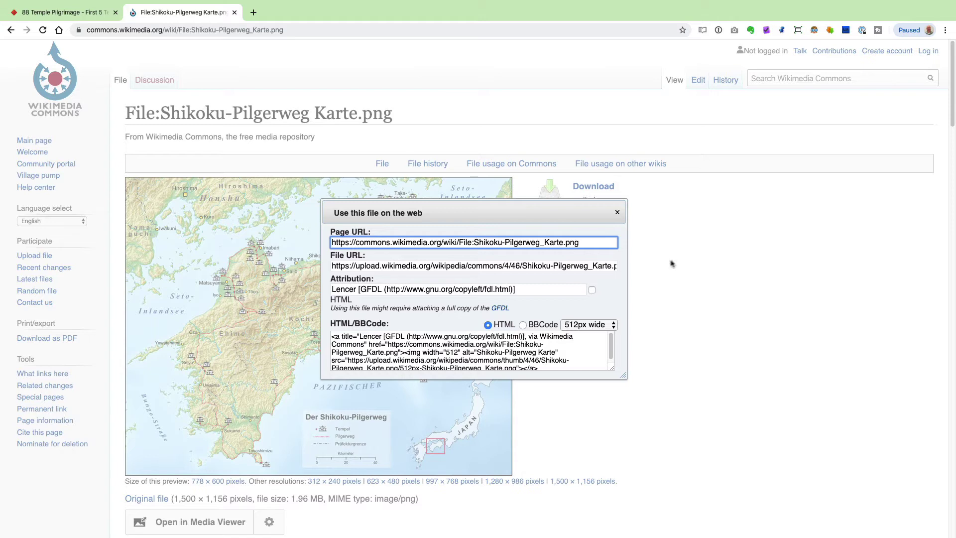
pyautogui.click(518, 269)
pyautogui.hotkey('ctrl', 'c')
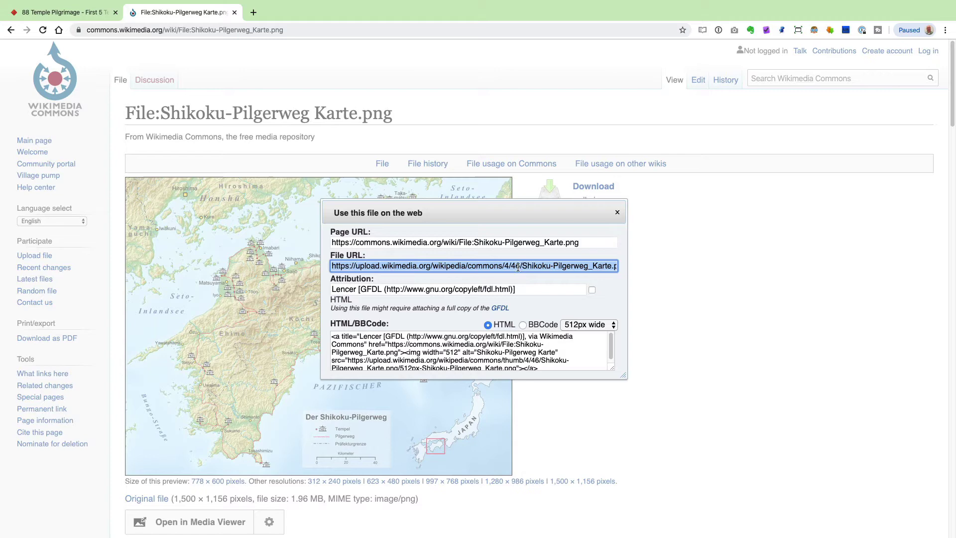
# - Paste the Shikoku-Pilgerweg map's file URL as the title slide media and let it preview
pyautogui.click(62, 15)
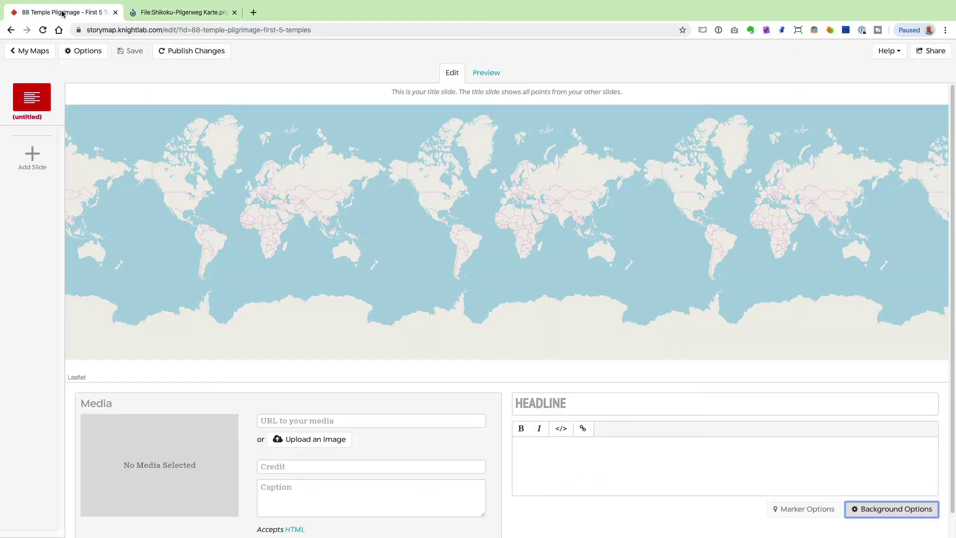
pyautogui.click(274, 420)
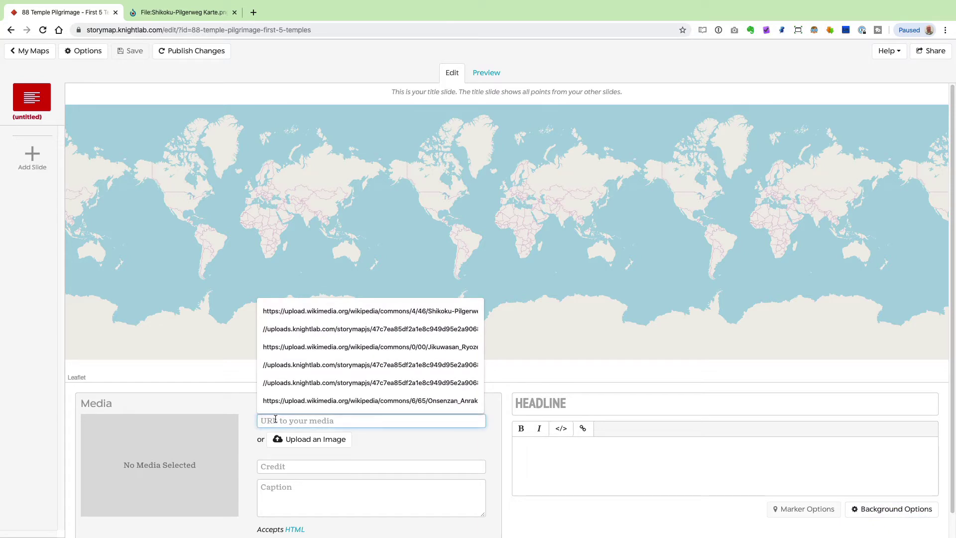
pyautogui.hotkey('ctrl', 'v')
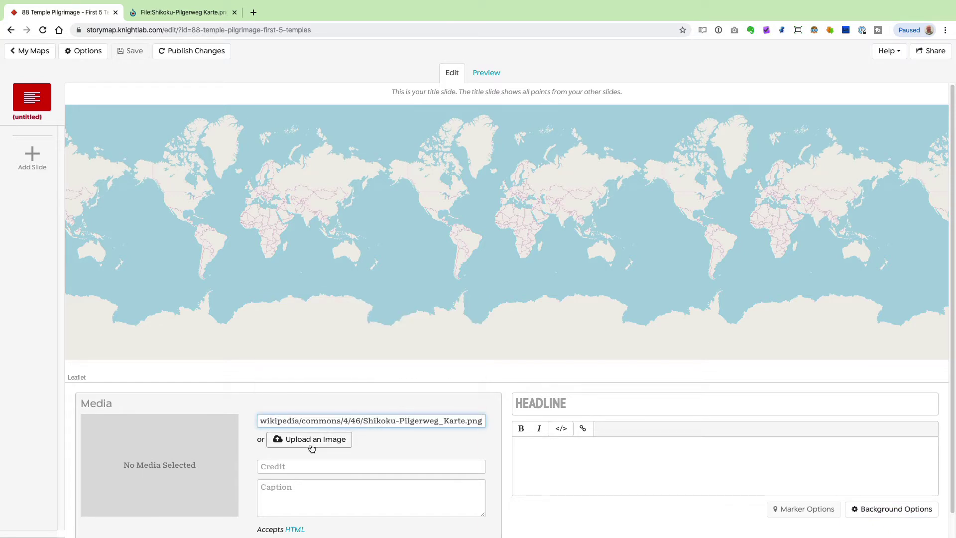
pyautogui.click(313, 464)
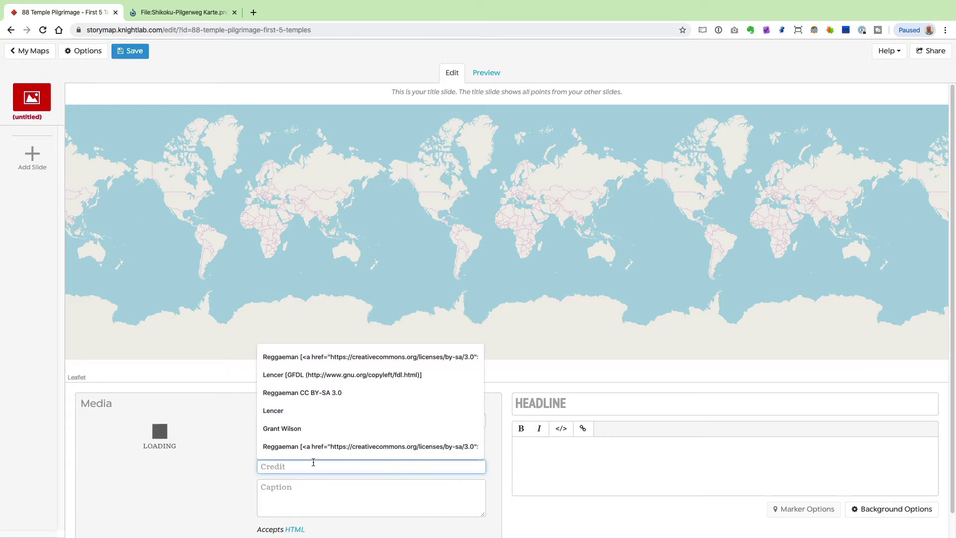
pyautogui.click(243, 388)
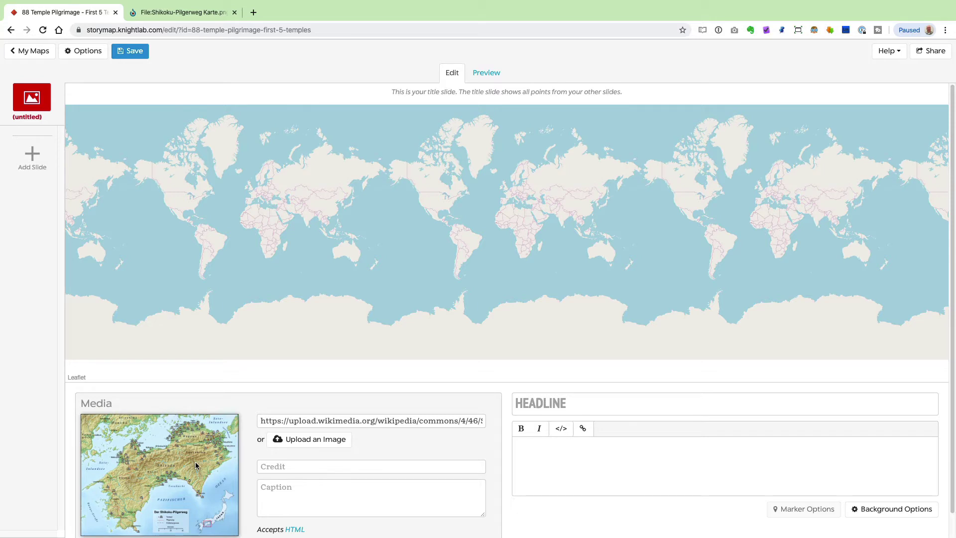
pyautogui.hotkey('ctrl', 'Tab')
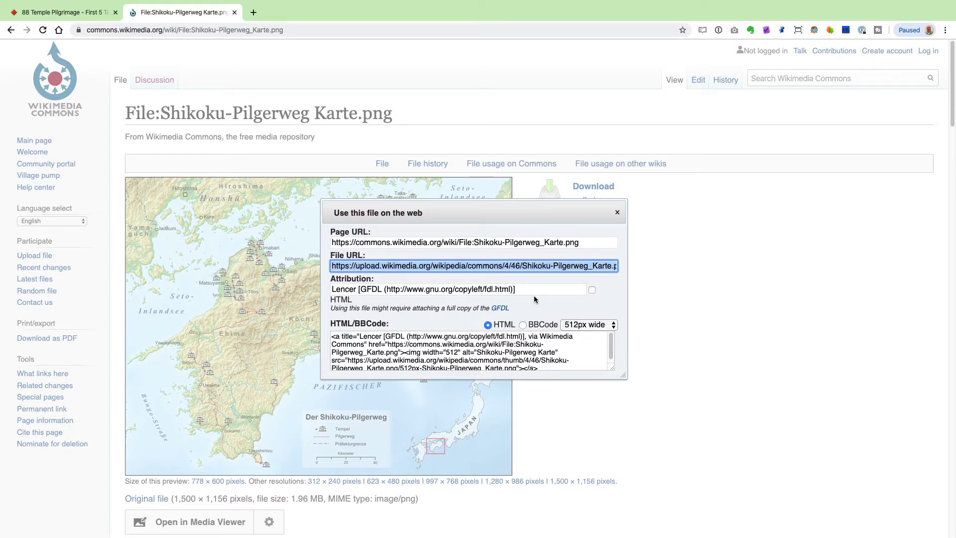
# - Switch the map's attribution to HTML and select it for copying
pyautogui.click(592, 291)
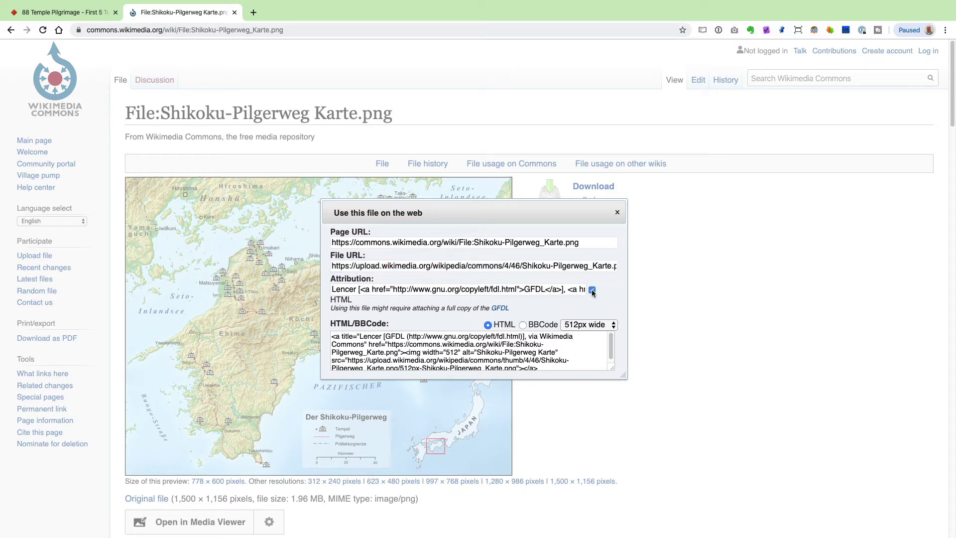
pyautogui.click(493, 290)
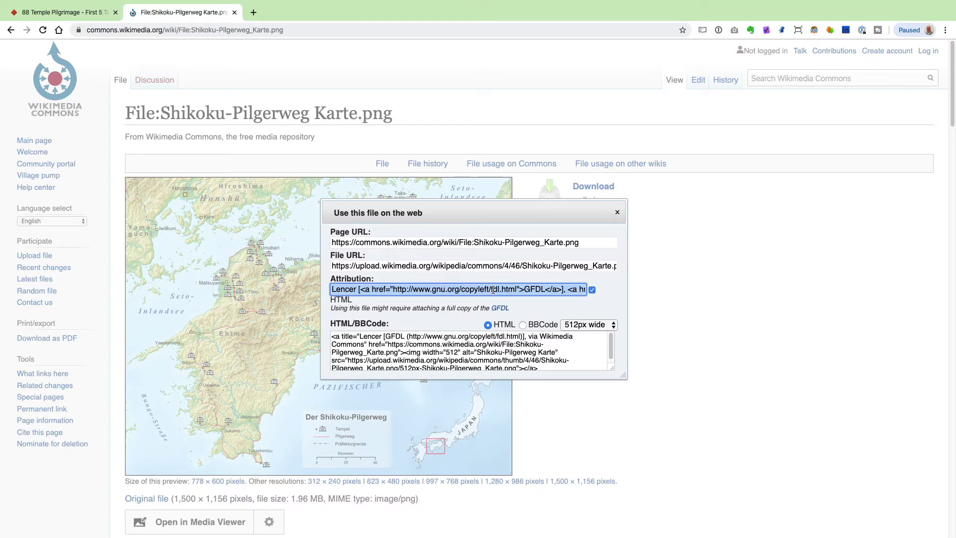
# - Paste the HTML attribution into the title slide's media credit and save the story map
pyautogui.click(74, 13)
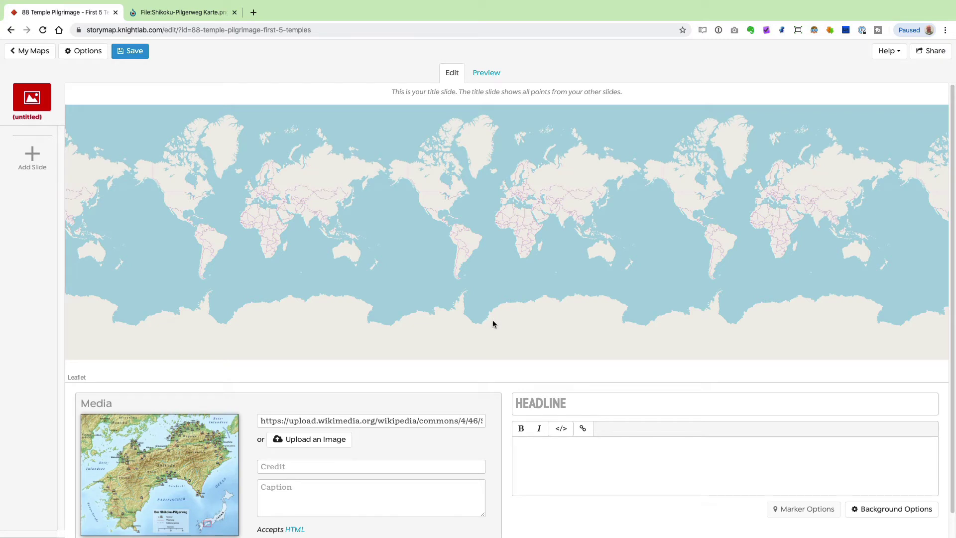
pyautogui.click(282, 465)
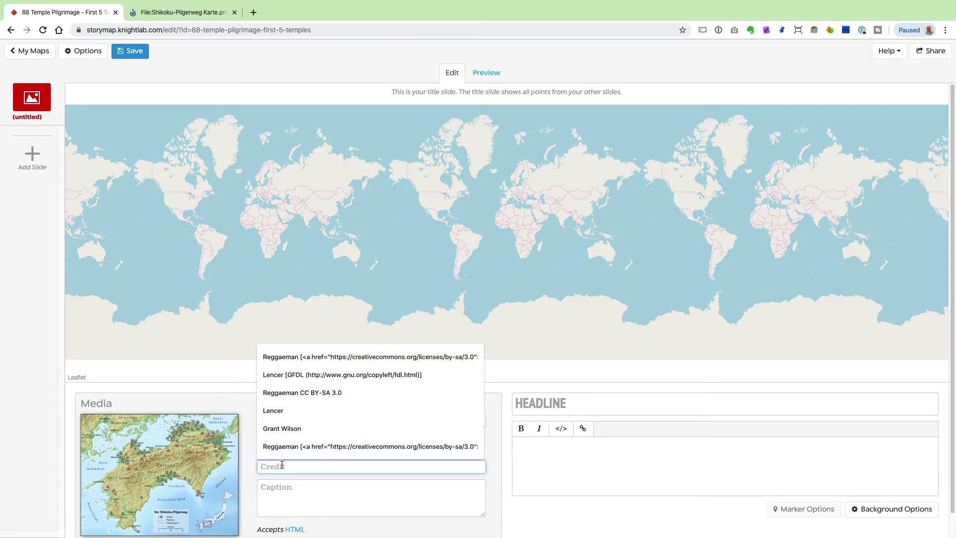
pyautogui.hotkey('ctrl', 'v')
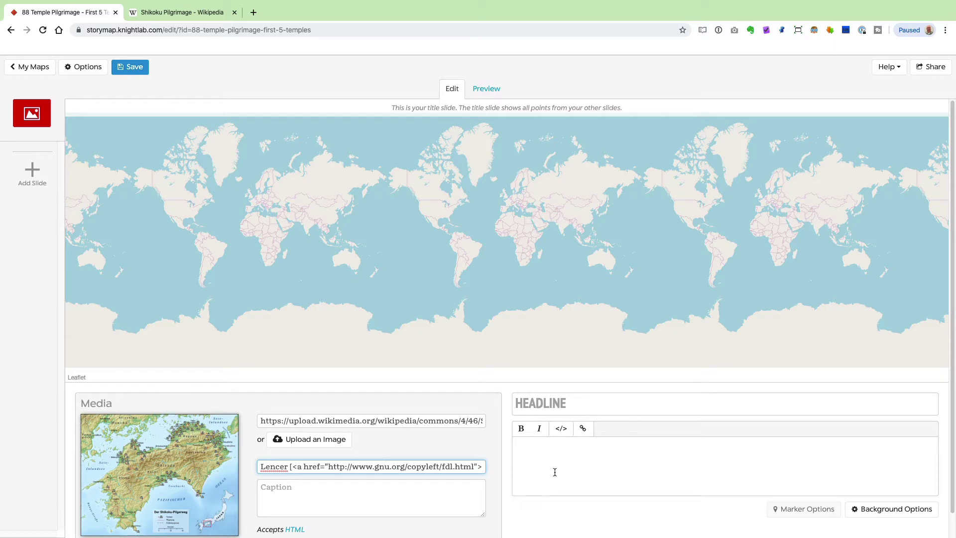
pyautogui.click(129, 69)
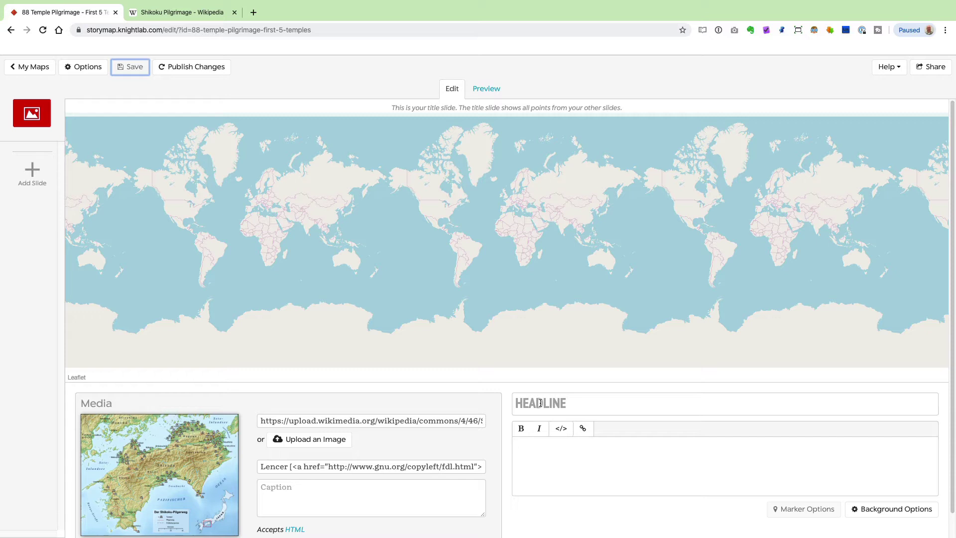
# - Set the headline to 'The Shikoku 88 Temple Pilgrimage (First 5 Temples)' from the autofill suggestion
pyautogui.click(540, 403)
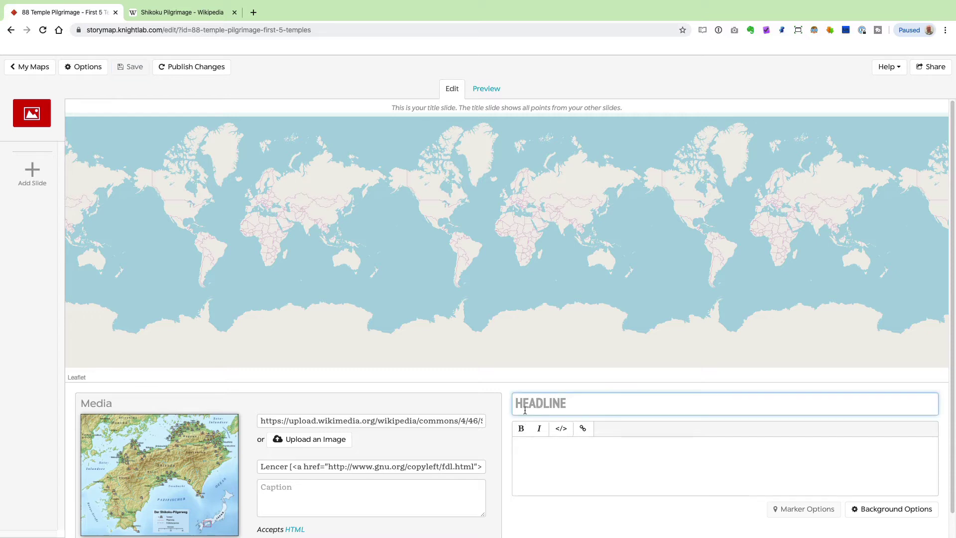
pyautogui.click(520, 403)
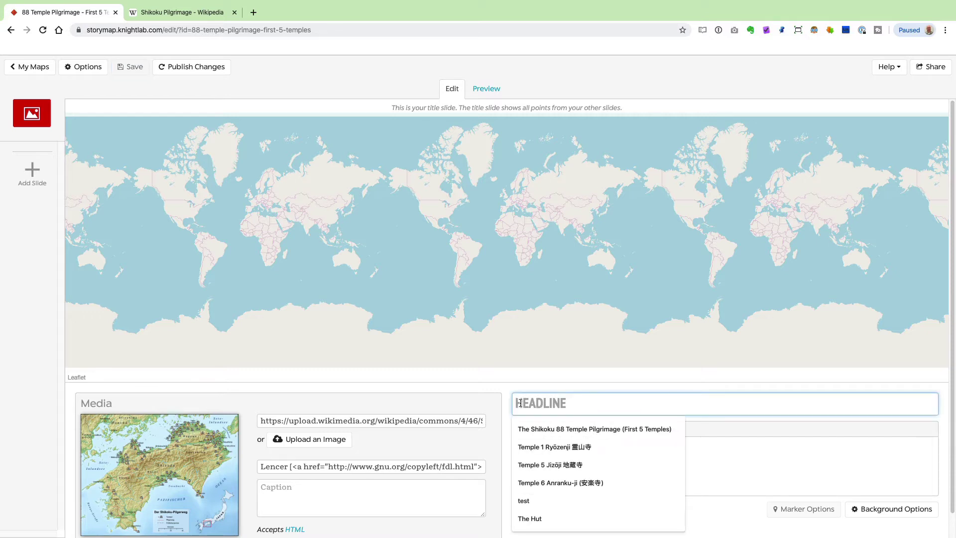
pyautogui.press('Down')
pyautogui.press('Return')
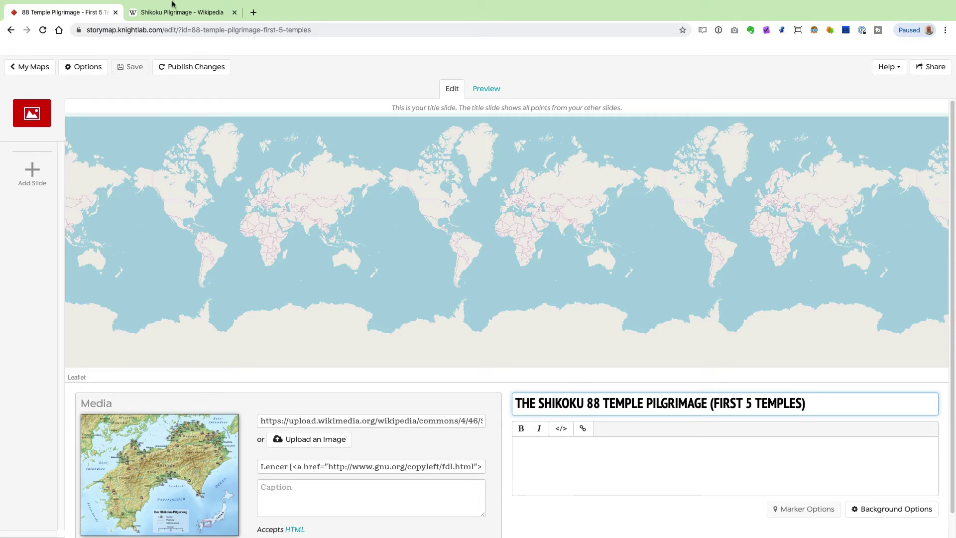
# - Paste the Wikipedia article's introduction into the title slide description
pyautogui.click(172, 15)
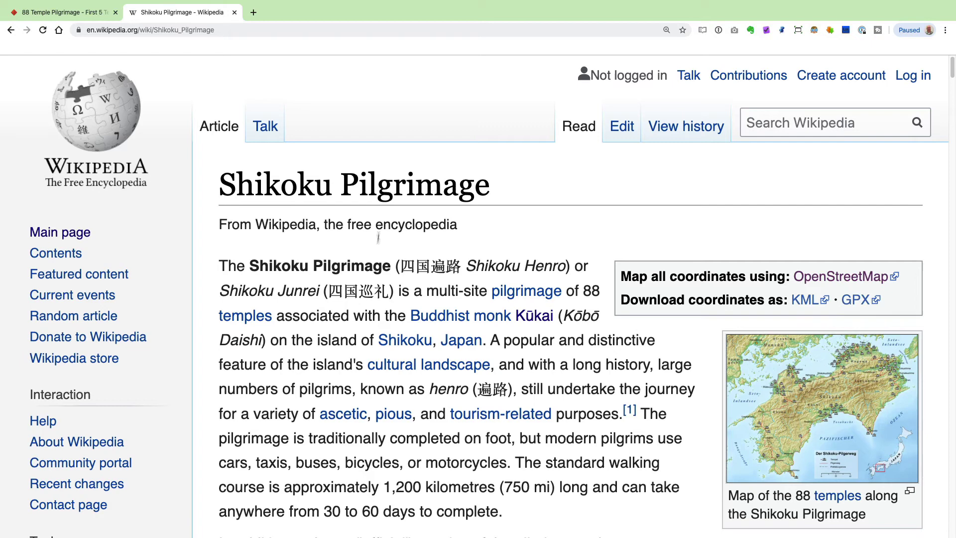
pyautogui.scroll(-1, 268, 289)
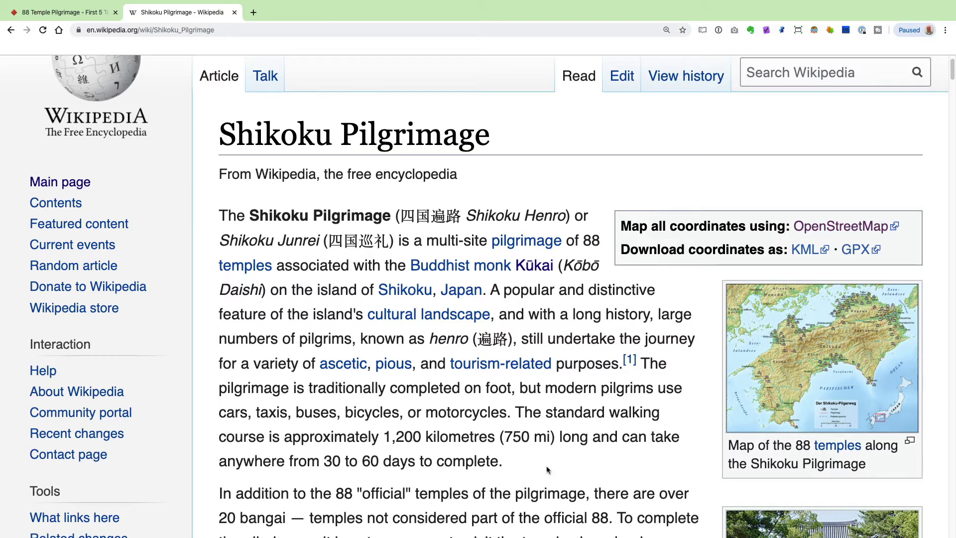
pyautogui.hotkey('ctrl', 'shift', 'Tab')
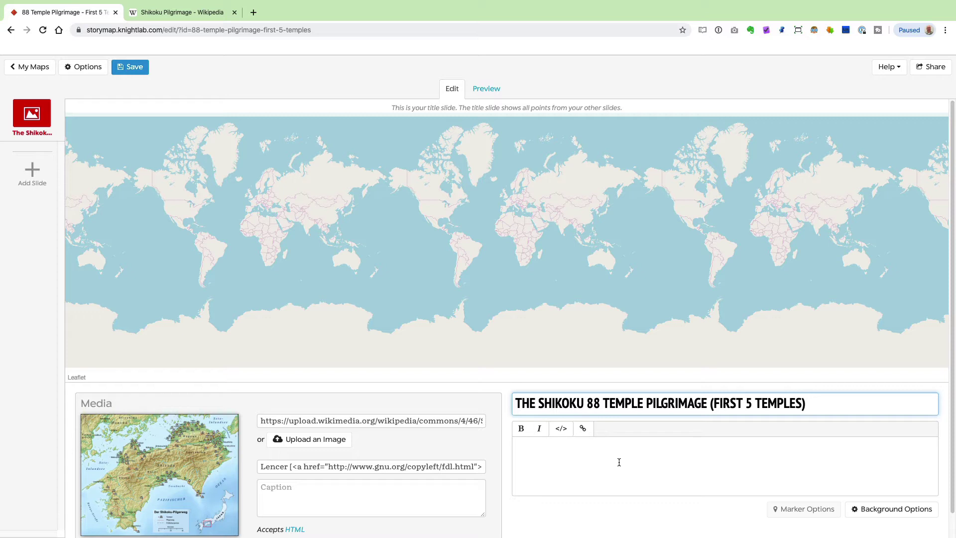
pyautogui.click(581, 451)
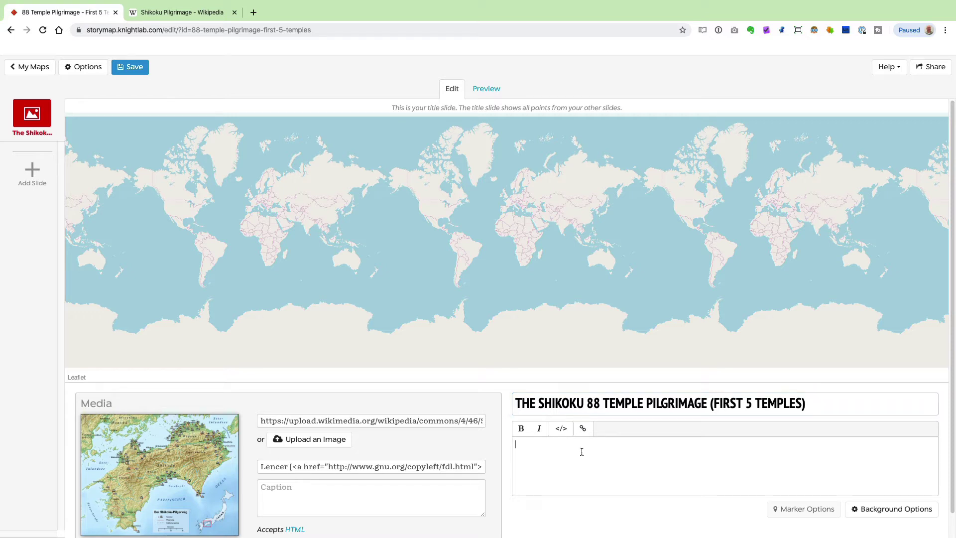
pyautogui.hotkey('ctrl', 'v')
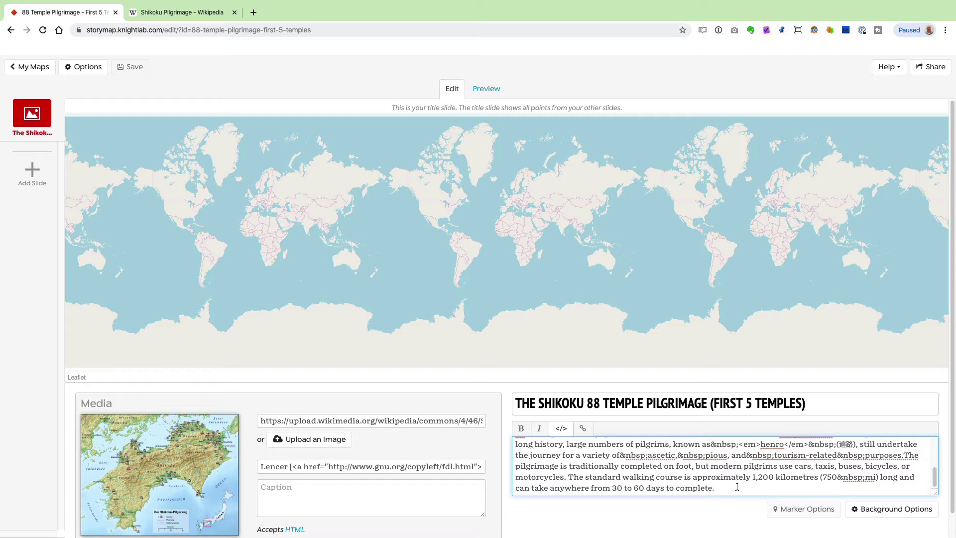
# - Leave HTML view and add a closing 'Source: Wikipedia' line to the description
pyautogui.click(563, 433)
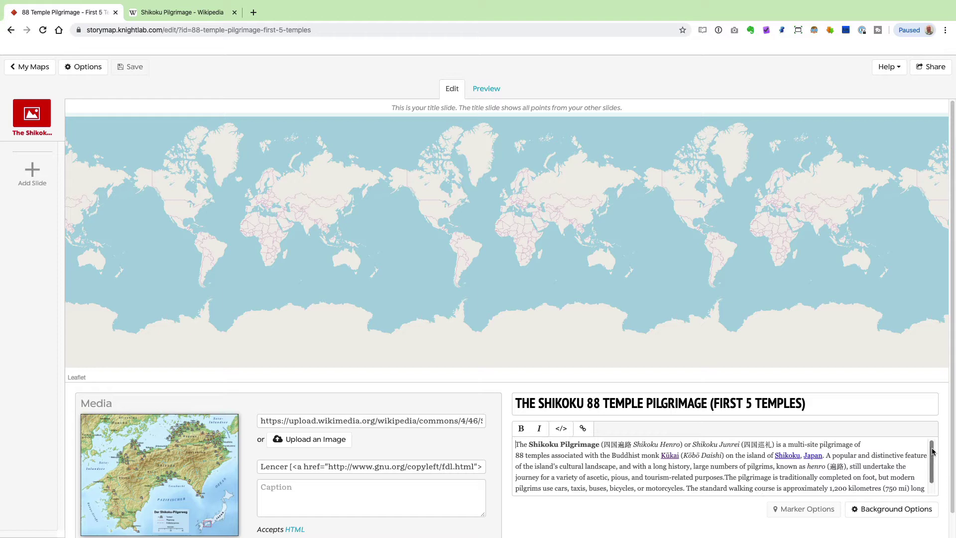
pyautogui.scroll(-3, 671, 473)
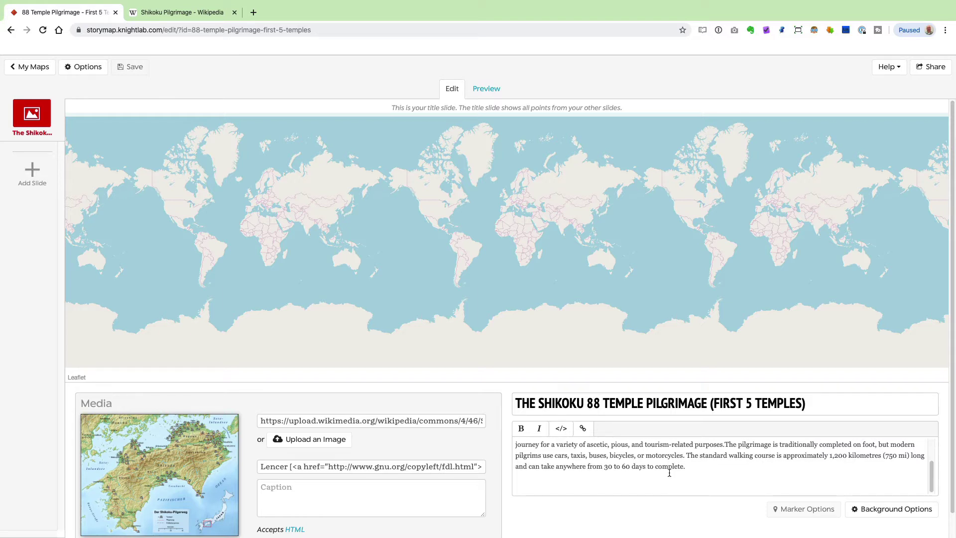
pyautogui.write('Source: Wikipedia')
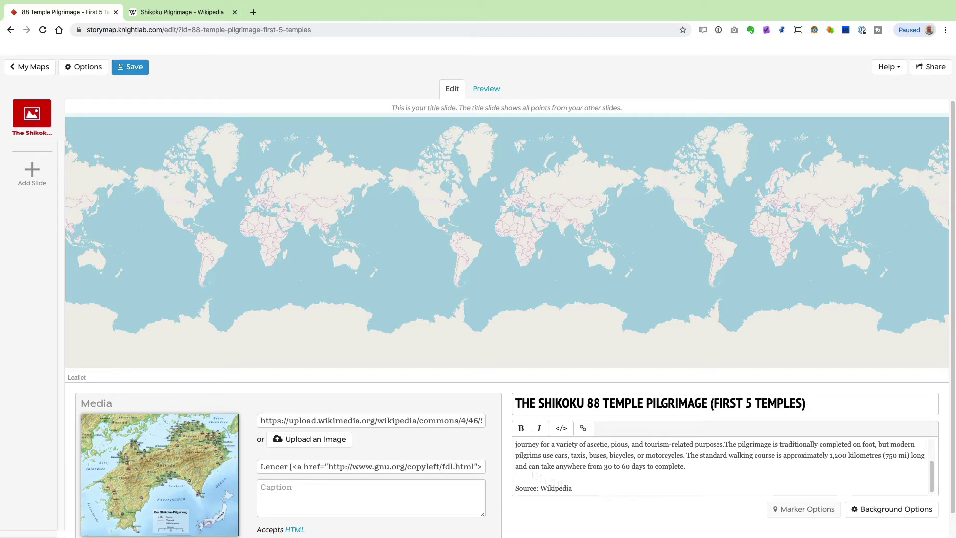
# - Link the 'Source: Wikipedia' line to the Shikoku Pilgrimage Wikipedia article's URL
pyautogui.click(182, 12)
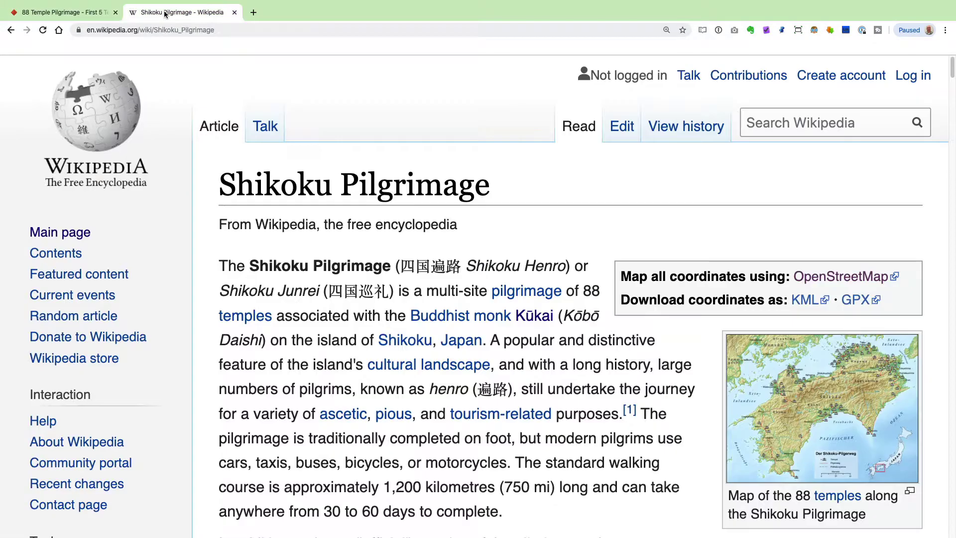
pyautogui.click(221, 30)
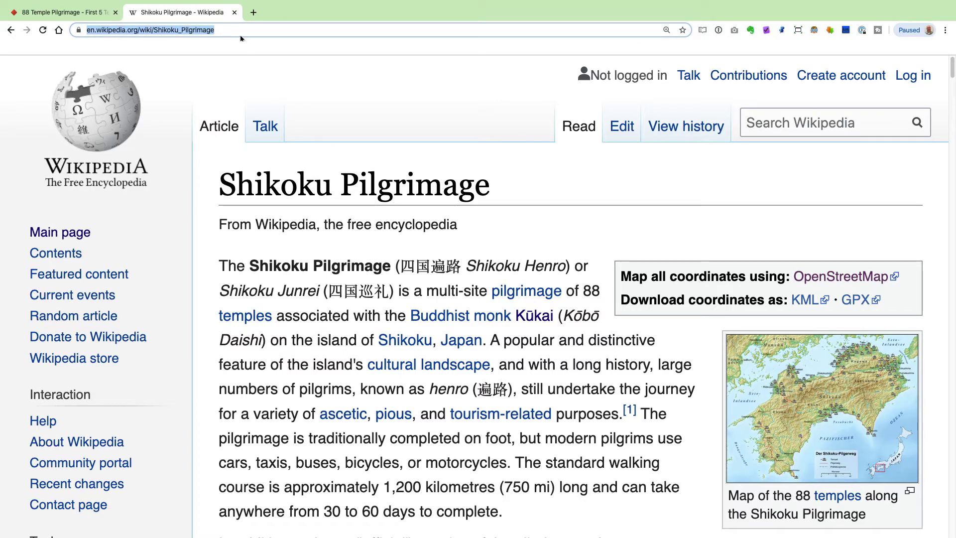
pyautogui.click(70, 13)
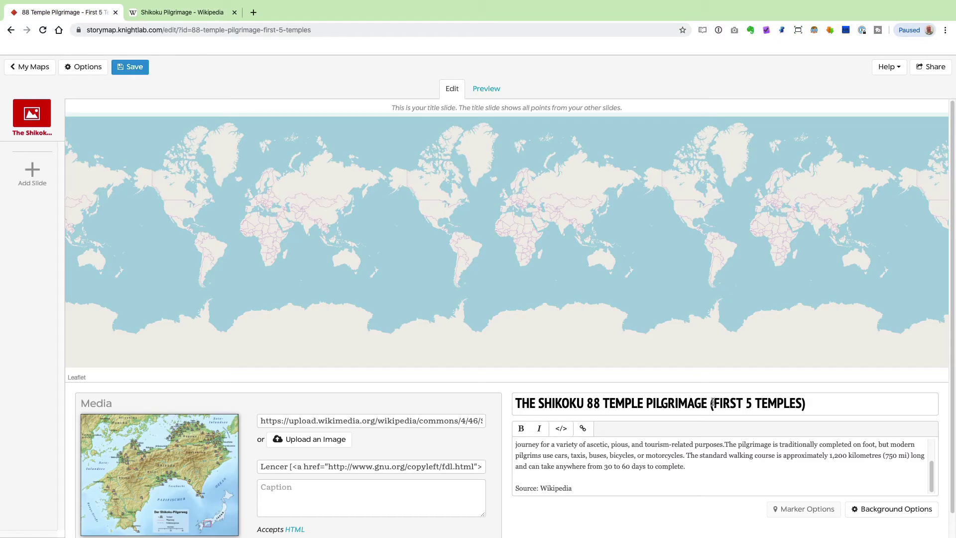
pyautogui.tripleClick(577, 486)
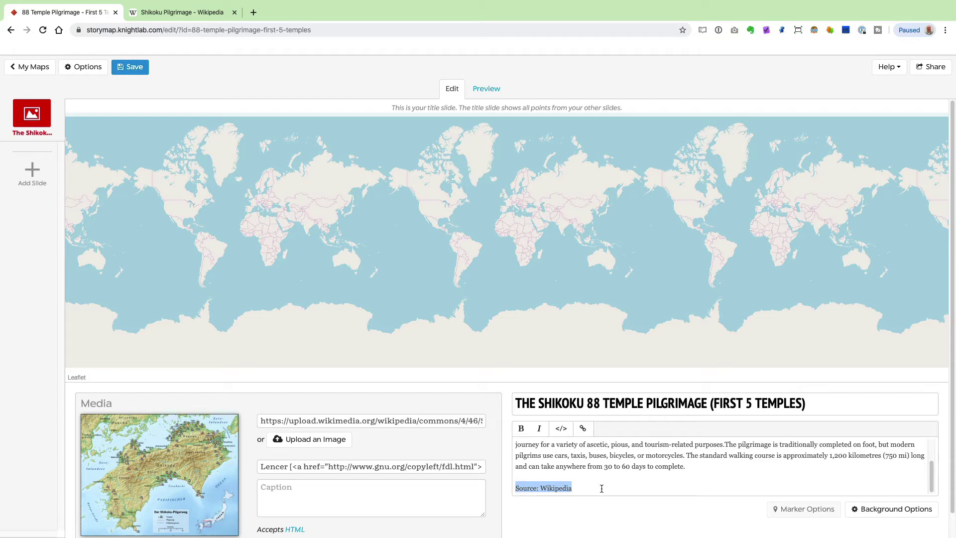
pyautogui.click(583, 430)
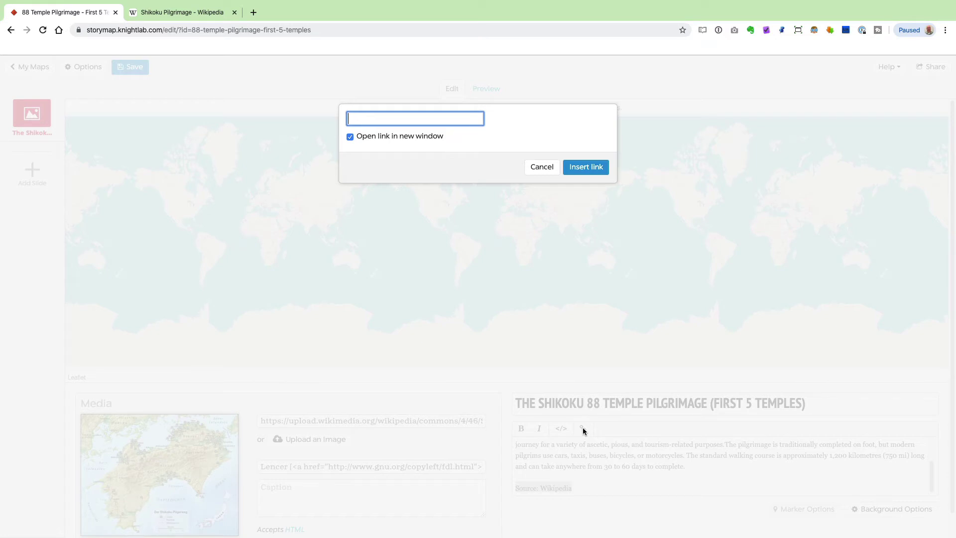
pyautogui.hotkey('ctrl', 'v')
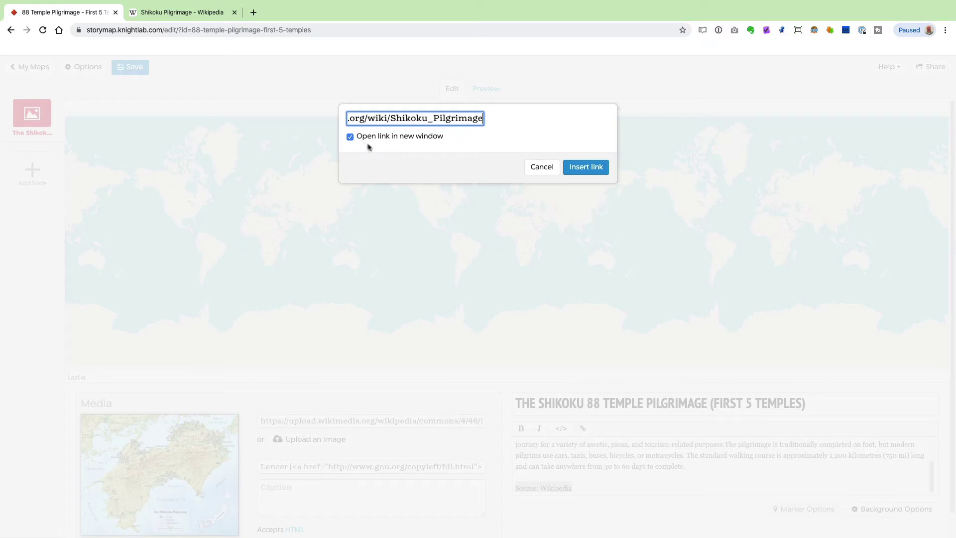
pyautogui.click(583, 167)
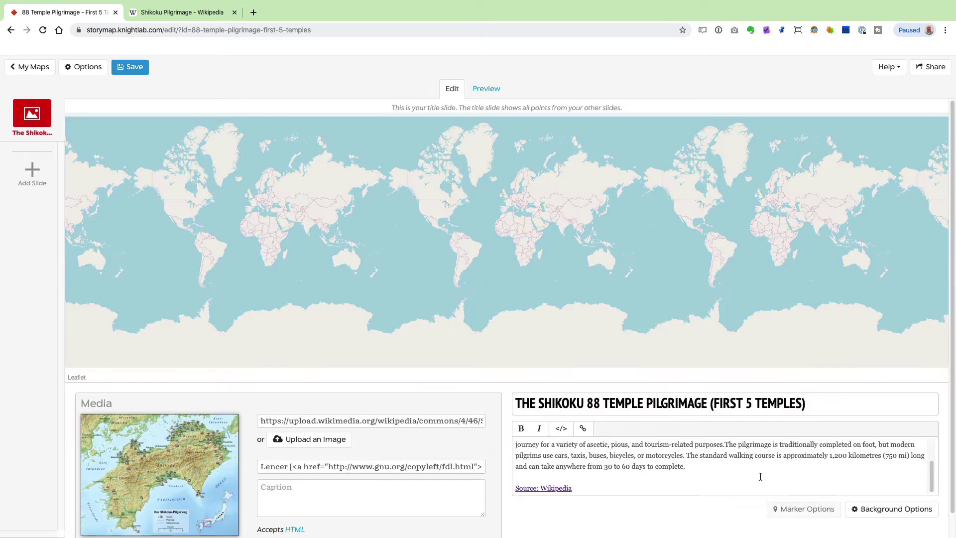
pyautogui.click(607, 488)
# - Save the story map, preview the title slide and check that its Source: Wikipedia link opens
pyautogui.click(131, 70)
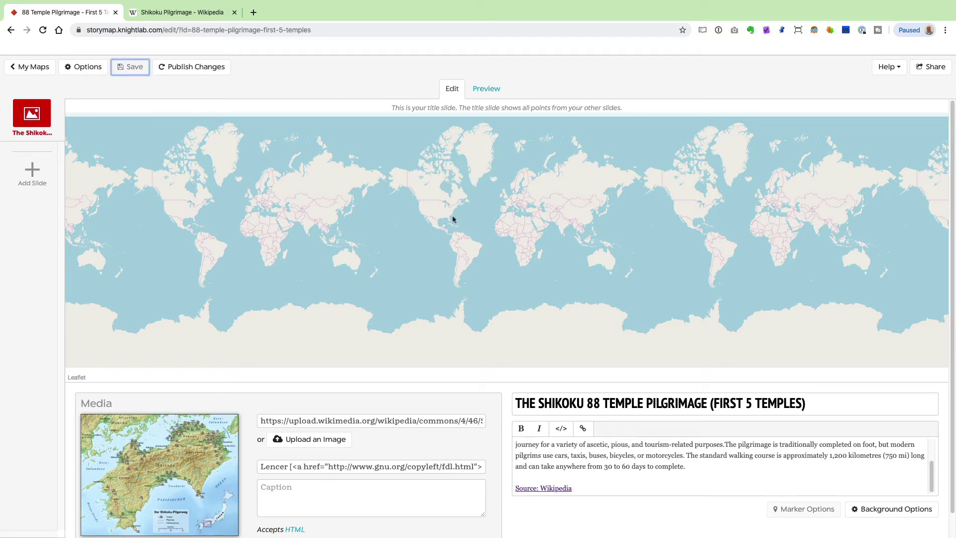
pyautogui.click(486, 90)
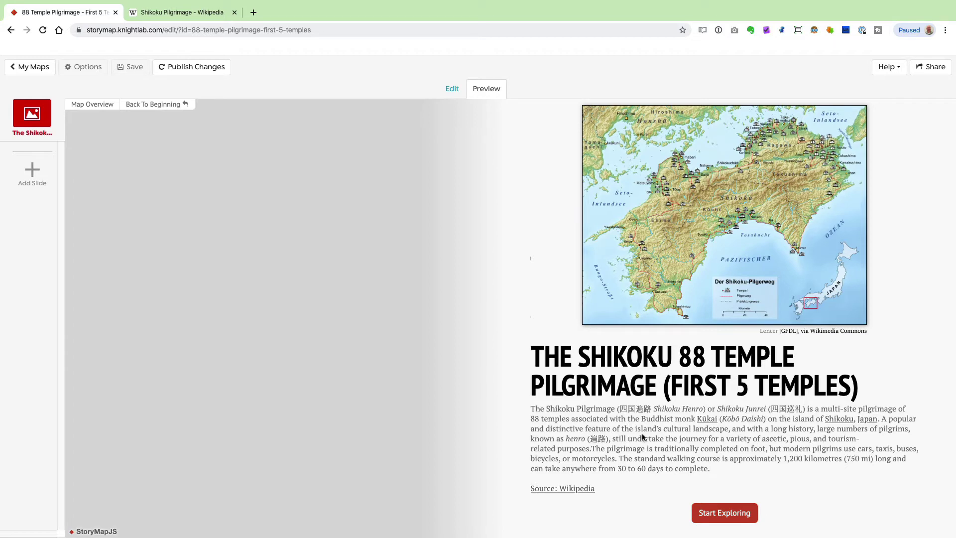
pyautogui.click(563, 489)
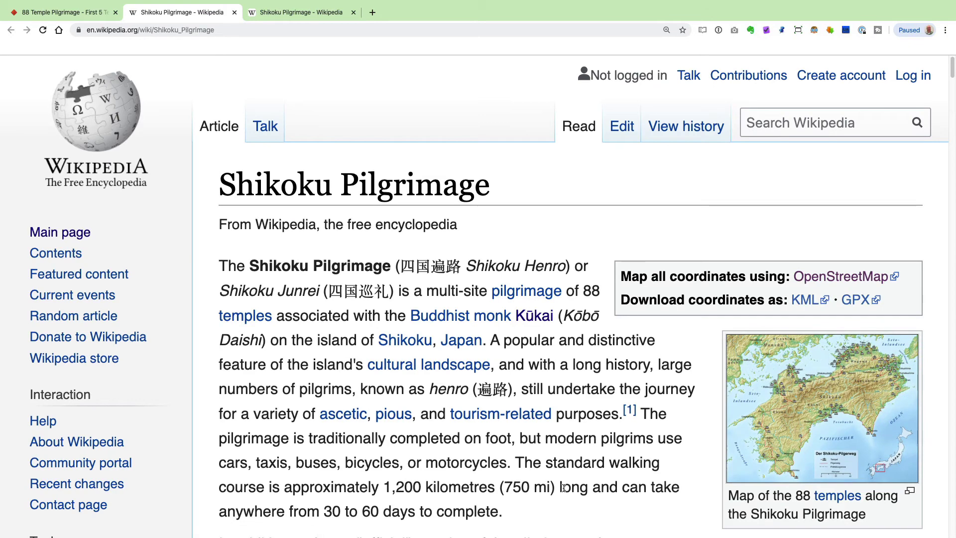
pyautogui.click(75, 12)
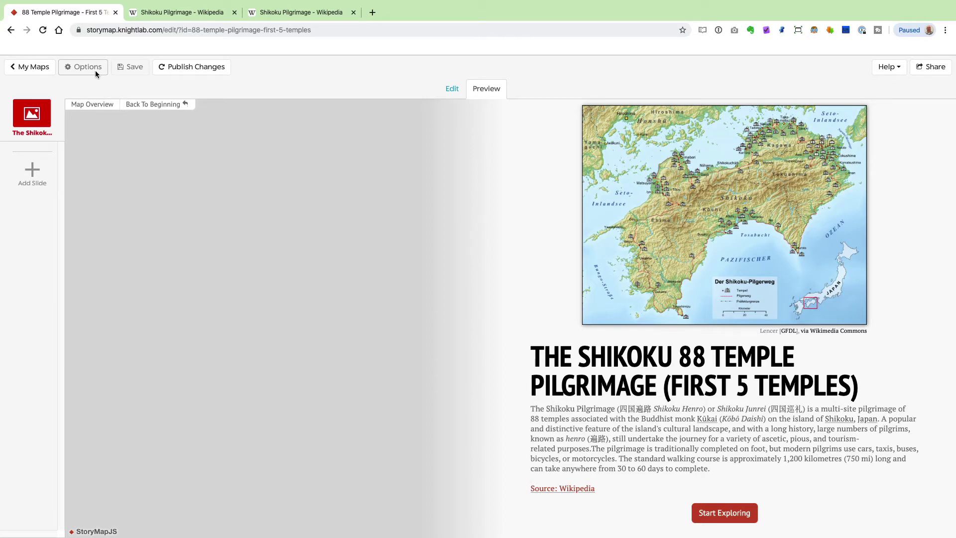
pyautogui.click(354, 12)
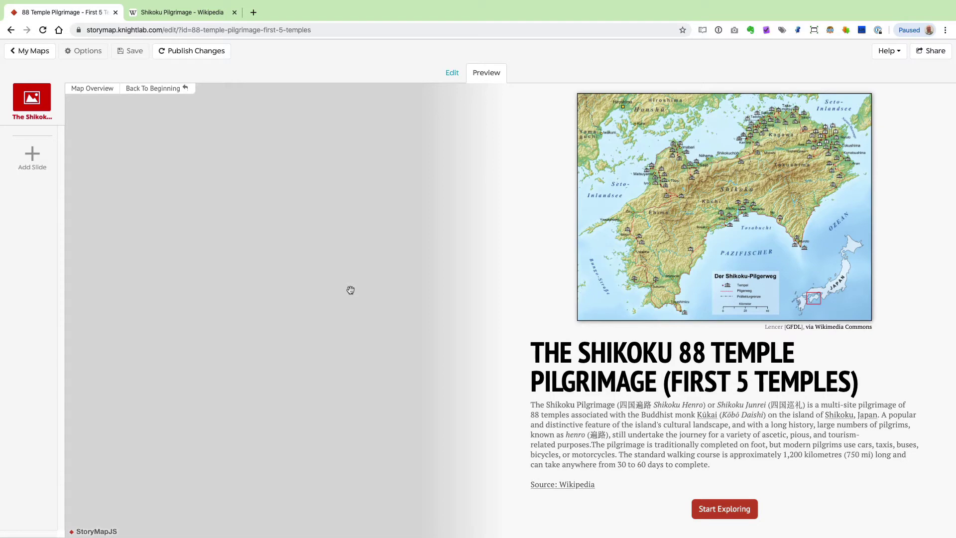
# - Add a blank slide after the title slide, cancelling the prompt to delete it
pyautogui.click(29, 158)
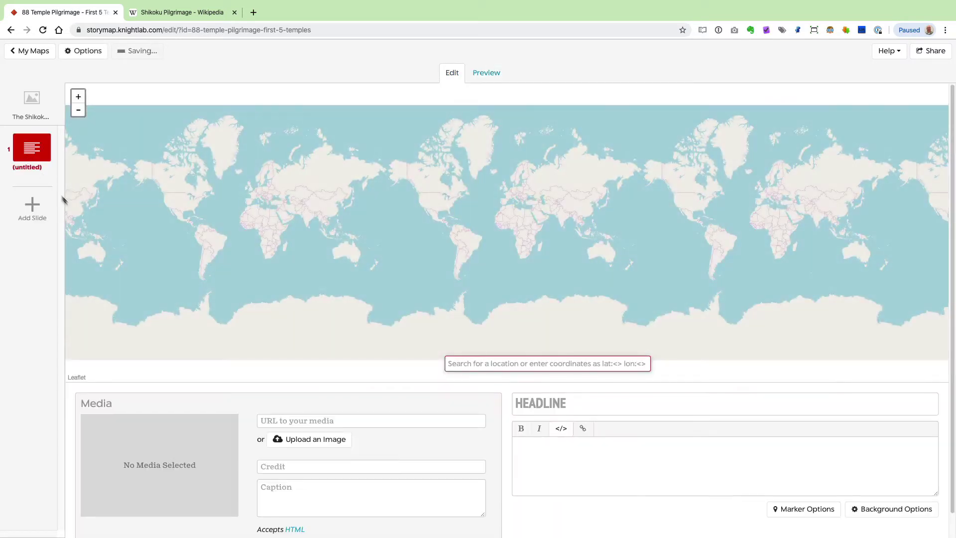
pyautogui.moveTo(36, 155)
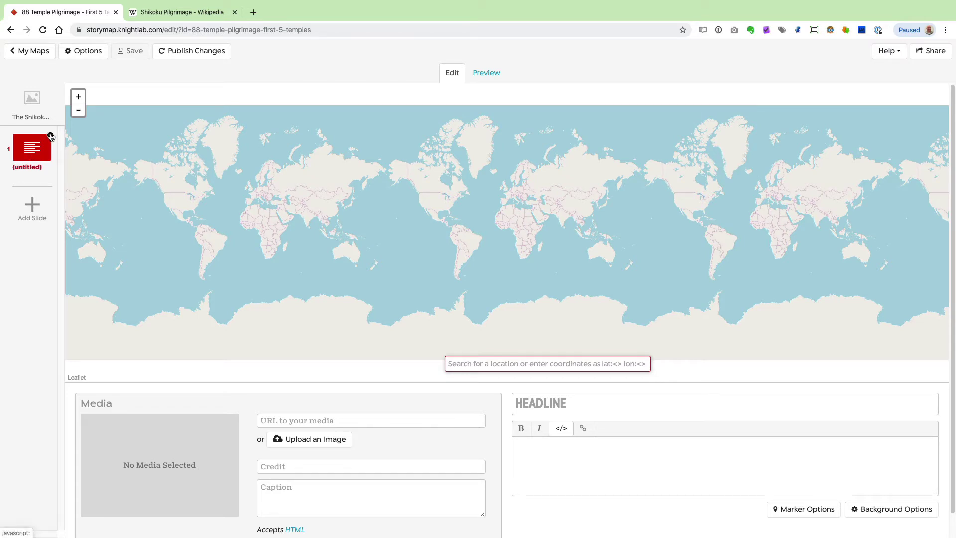
pyautogui.click(51, 136)
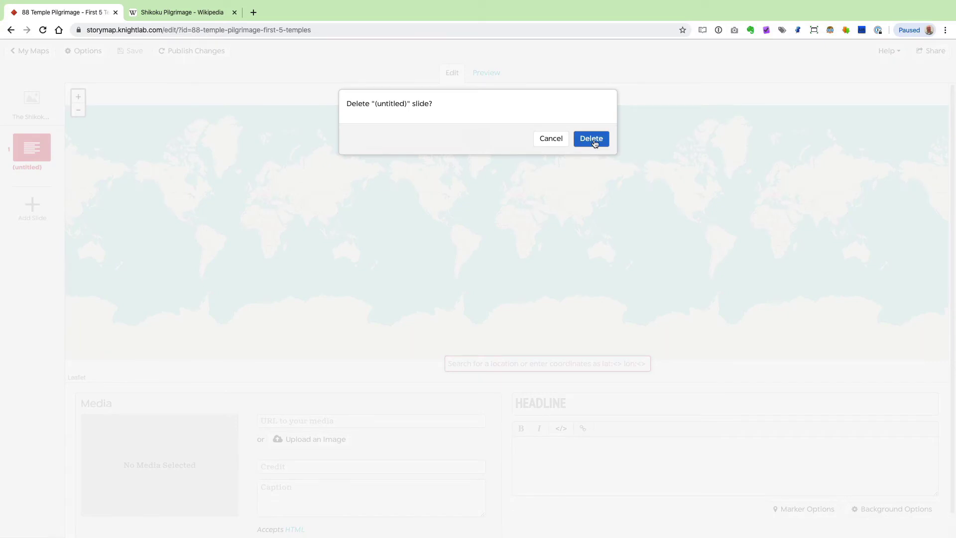
pyautogui.click(549, 139)
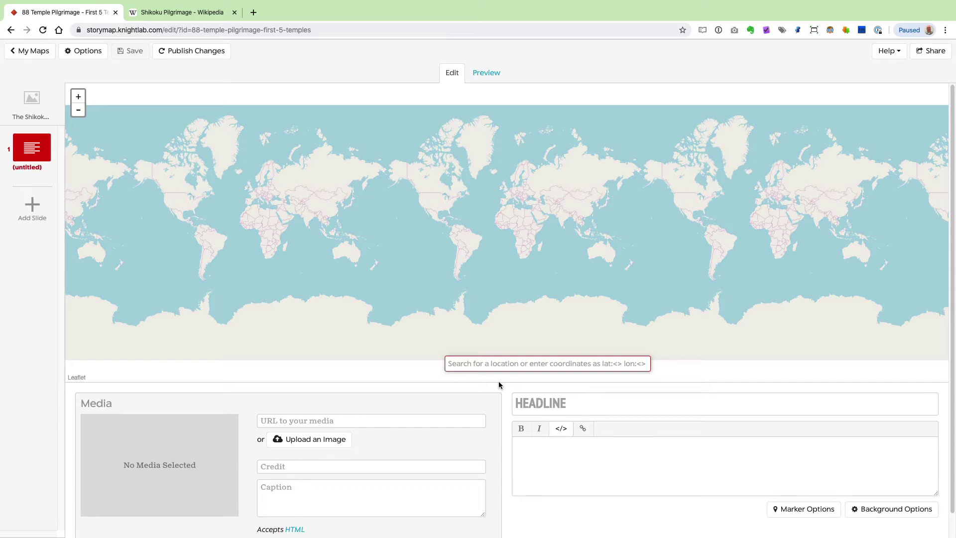
# - Copy Ryōzen-ji's coordinates (34.159803°N 134.502592°E) from row 1 of the Wikipedia temples table
pyautogui.click(178, 14)
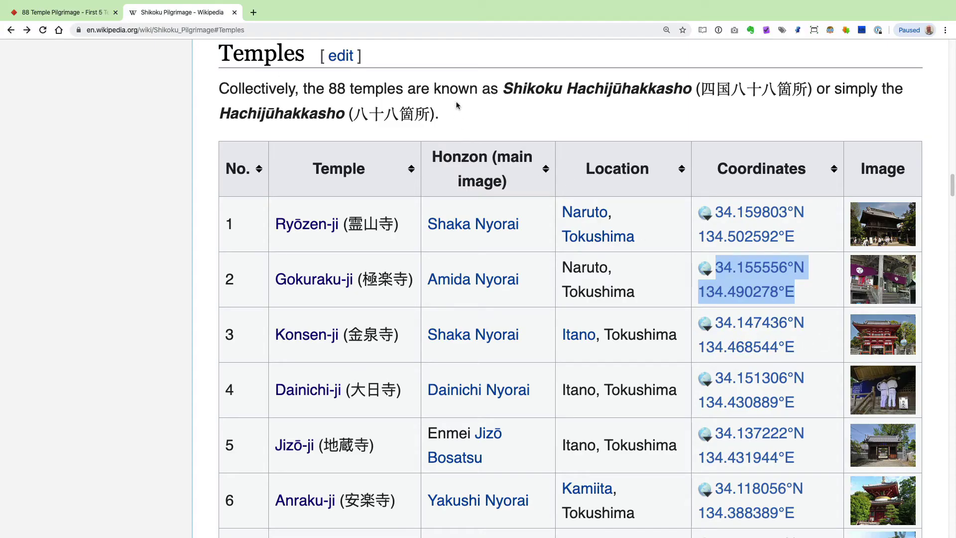
pyautogui.click(819, 241)
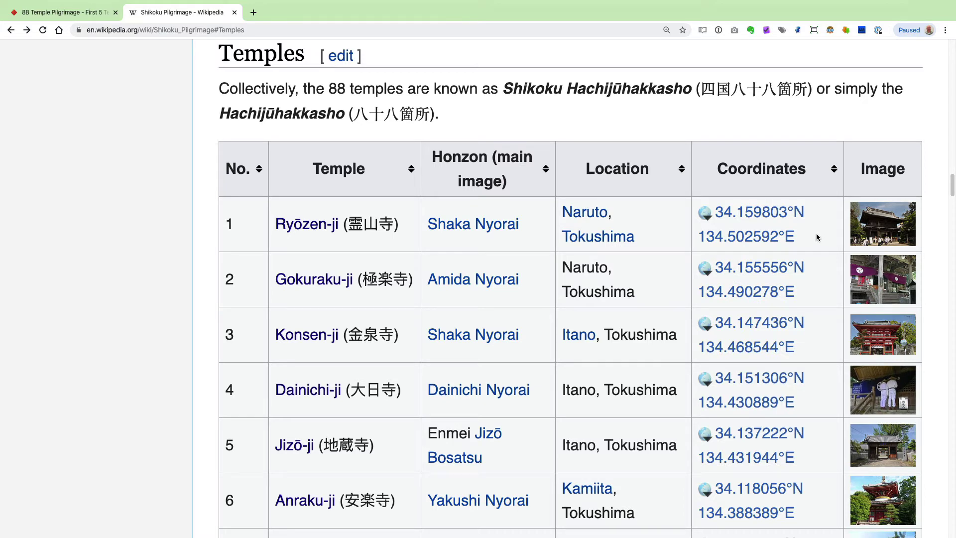
pyautogui.moveTo(814, 234); pyautogui.dragTo(719, 224)
pyautogui.hotkey('ctrl', 'c')
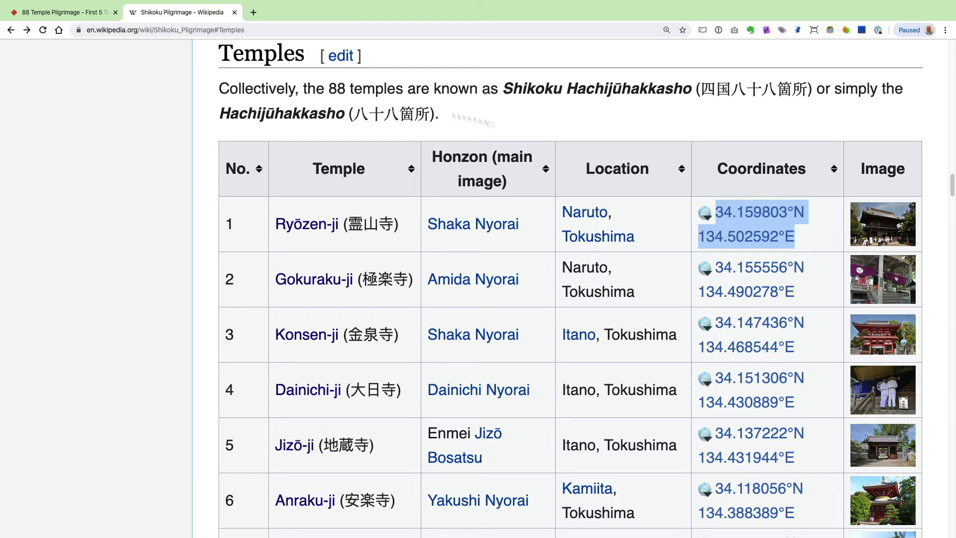
pyautogui.click(78, 12)
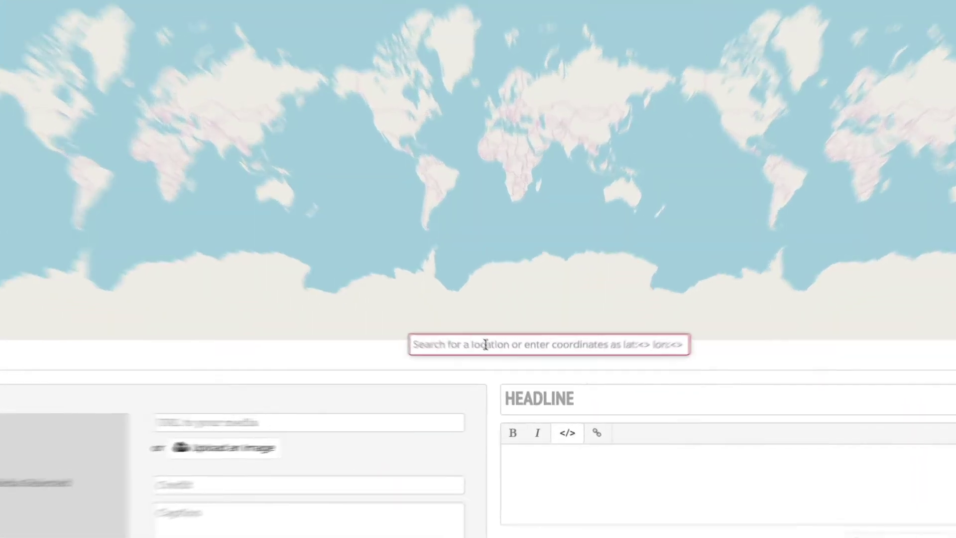
# - Locate the new slide by searching lat:34.159803°N lon:134.502592°E
pyautogui.click(502, 364)
pyautogui.hotkey('ctrl', 'v')
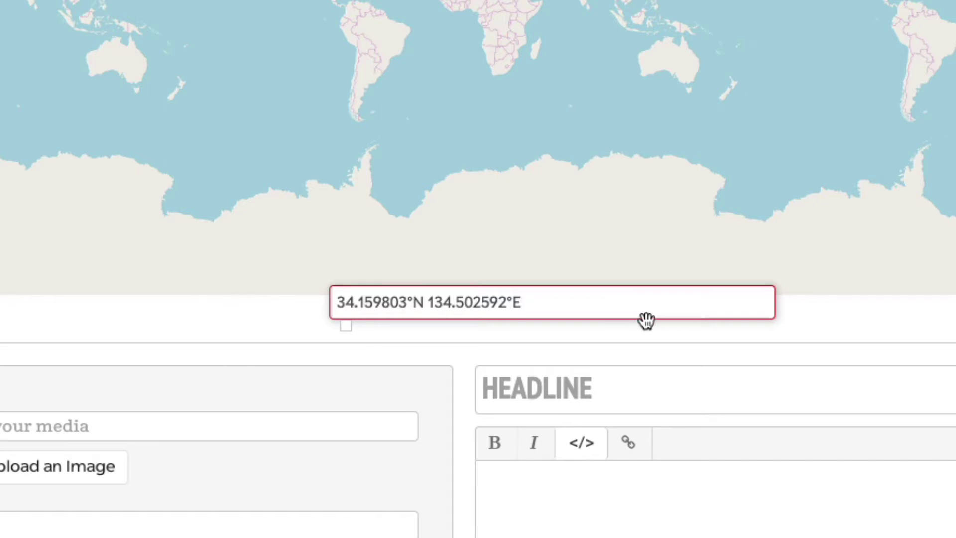
pyautogui.click(341, 302)
pyautogui.write('lat')
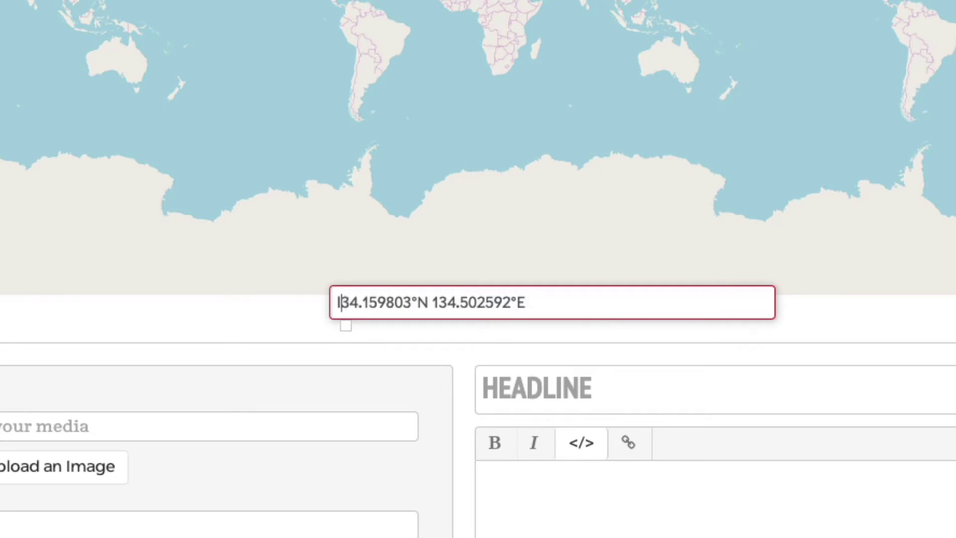
pyautogui.write(':')
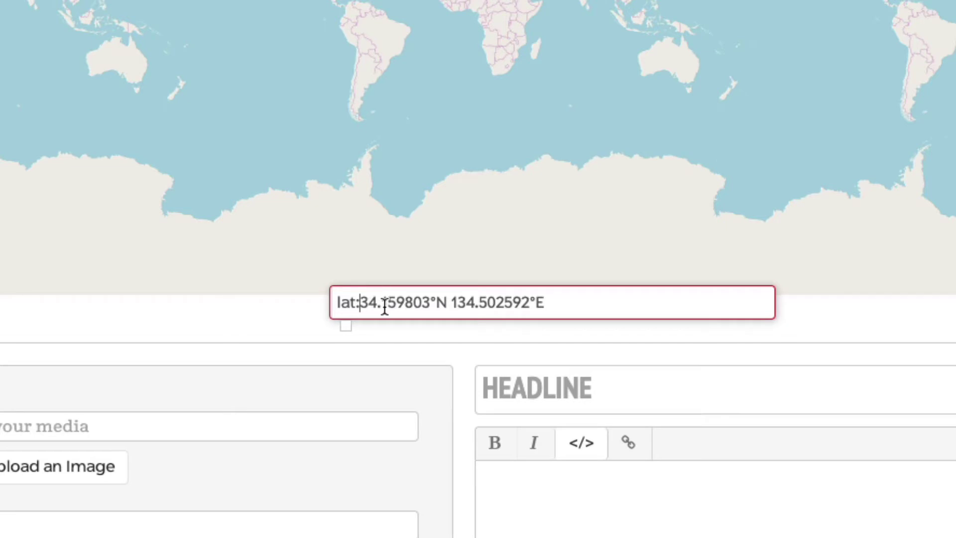
pyautogui.click(449, 305)
pyautogui.write('lon:')
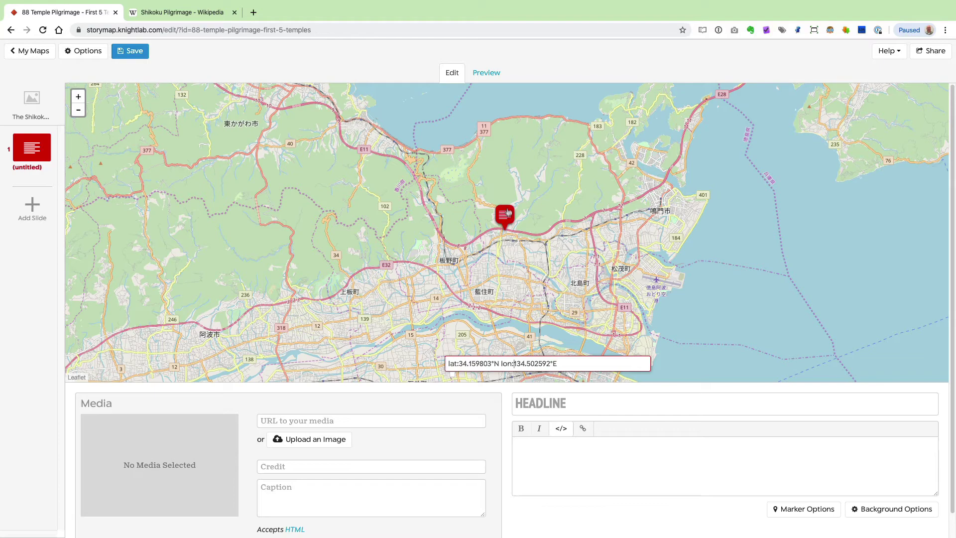
# - Zoom the map four levels to street view and drag the marker onto Ryōzen-ji temple
pyautogui.click(78, 98)
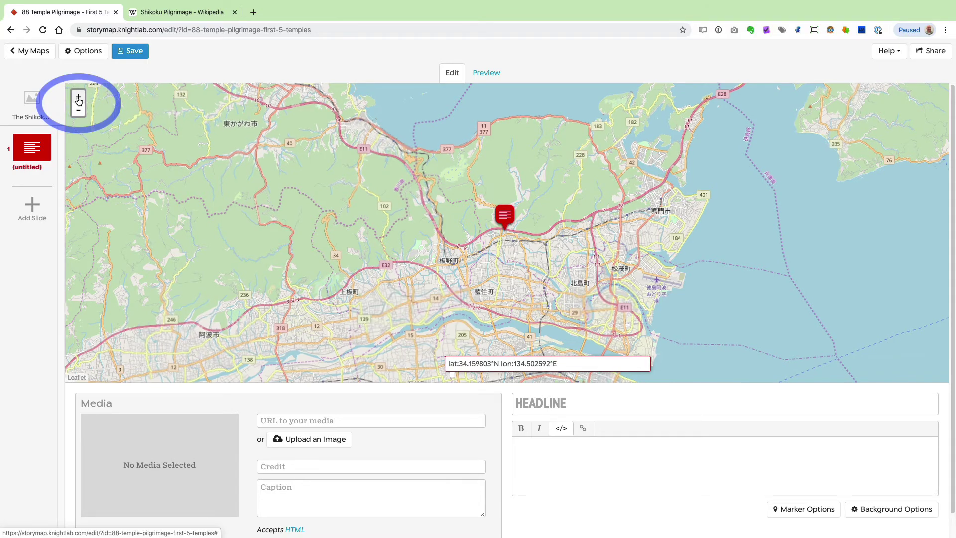
pyautogui.click(78, 99)
pyautogui.click(78, 98)
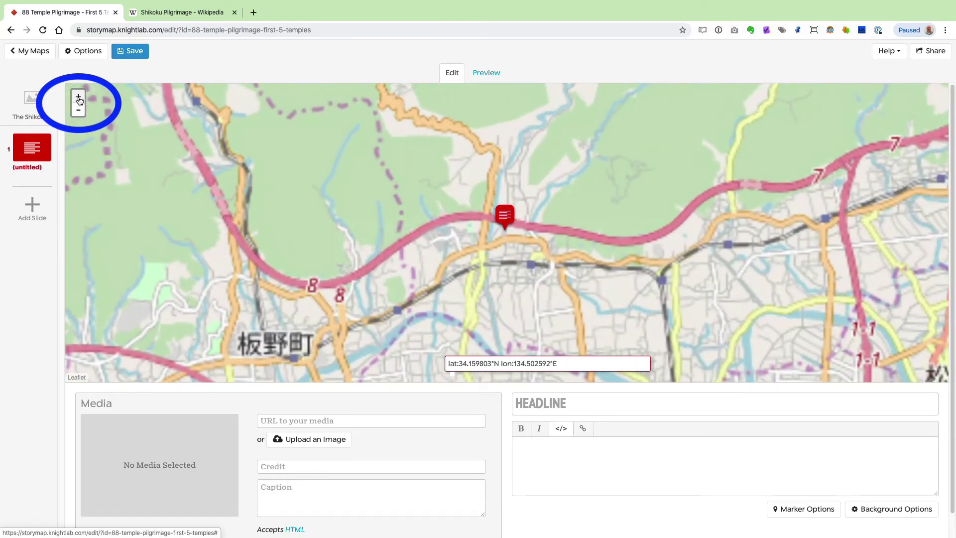
pyautogui.click(78, 98)
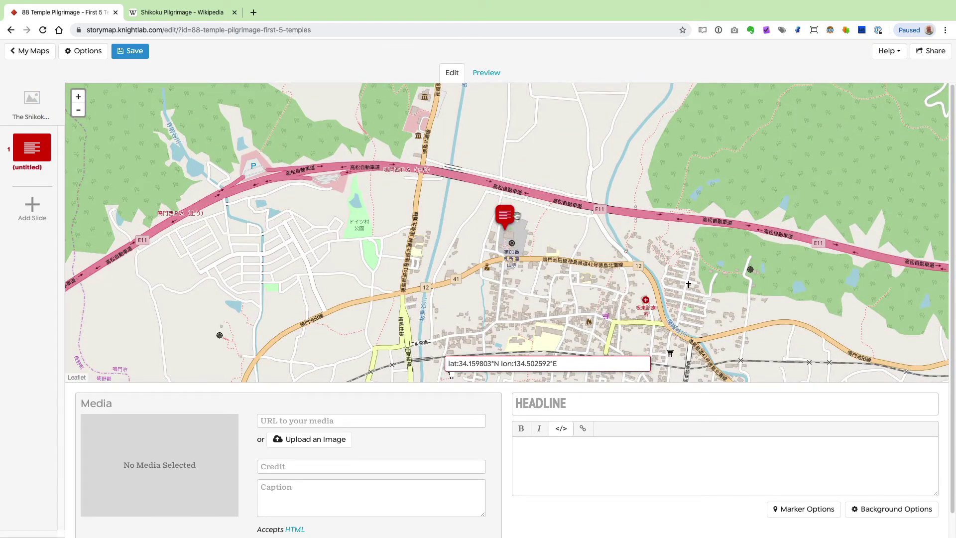
pyautogui.moveTo(504, 214)
pyautogui.mouseDown()
pyautogui.moveTo(518, 231)
pyautogui.moveTo(501, 226)
pyautogui.moveTo(512, 227)
pyautogui.mouseUp()
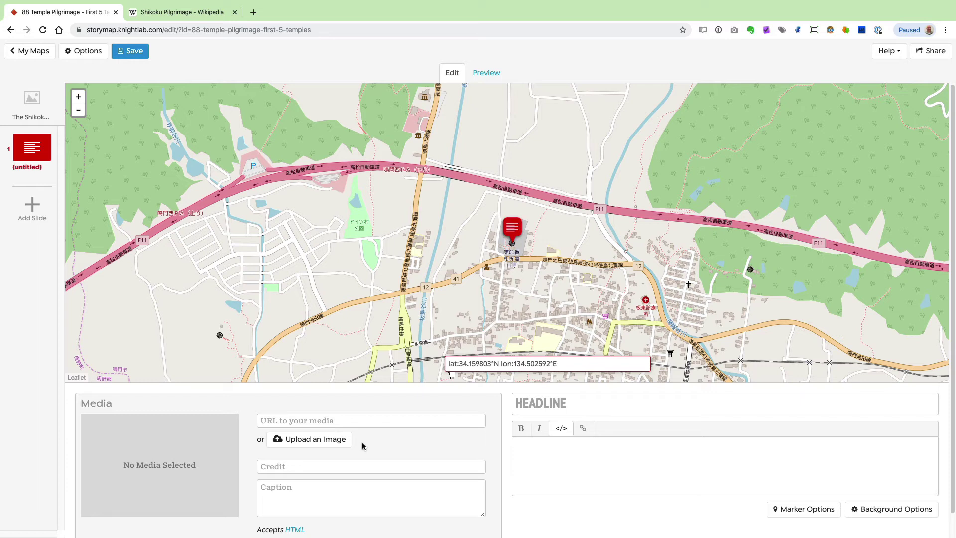
# - Open the Ryōzen-ji main gate photo's Commons file page and save its 1024px version
pyautogui.click(181, 13)
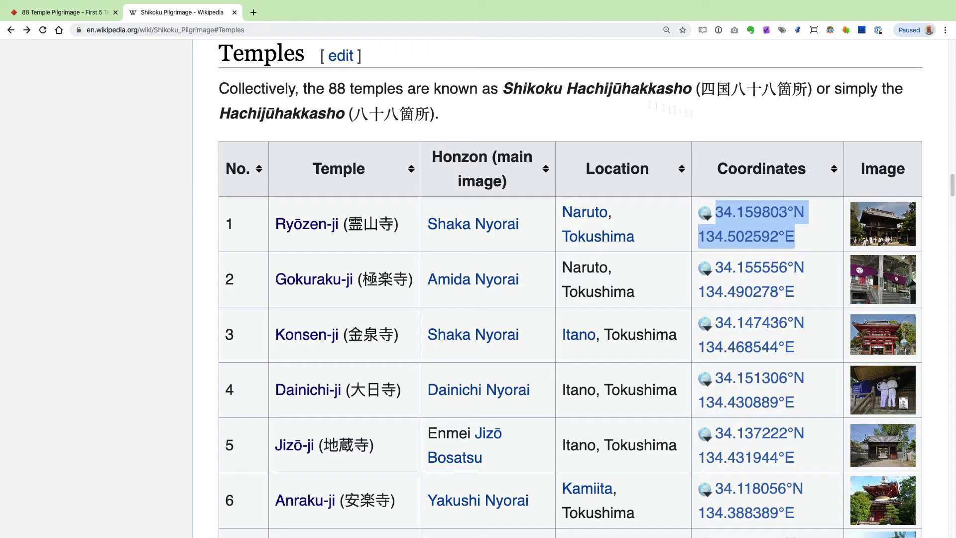
pyautogui.click(879, 227)
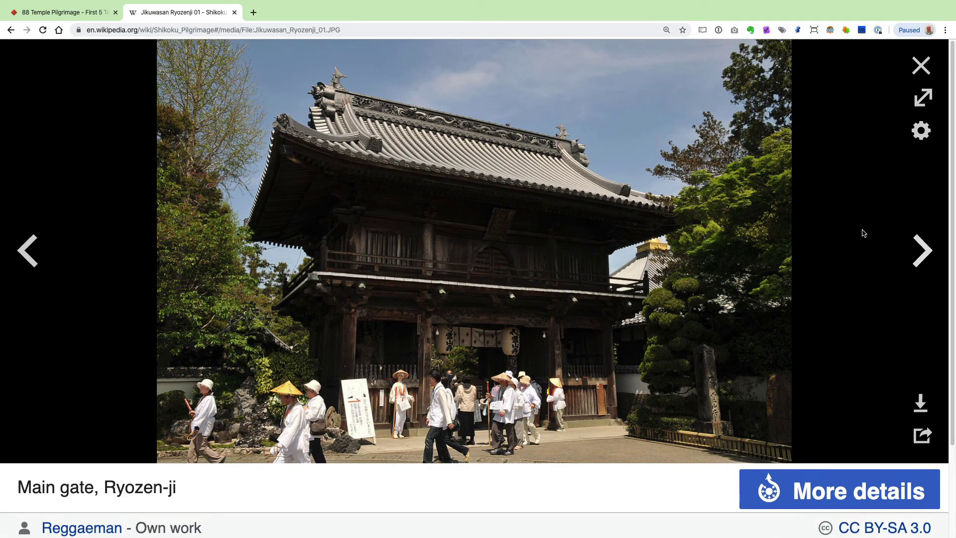
pyautogui.click(841, 488)
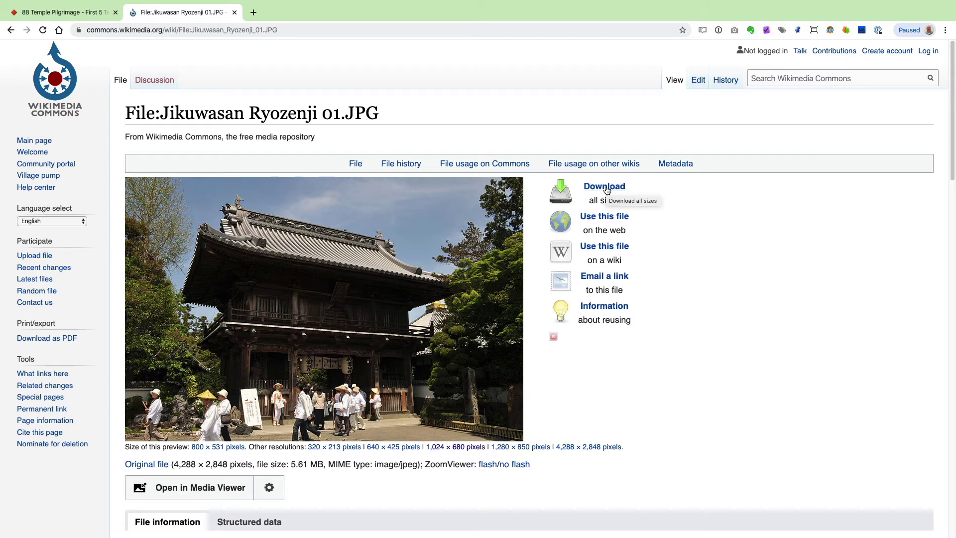
pyautogui.click(605, 187)
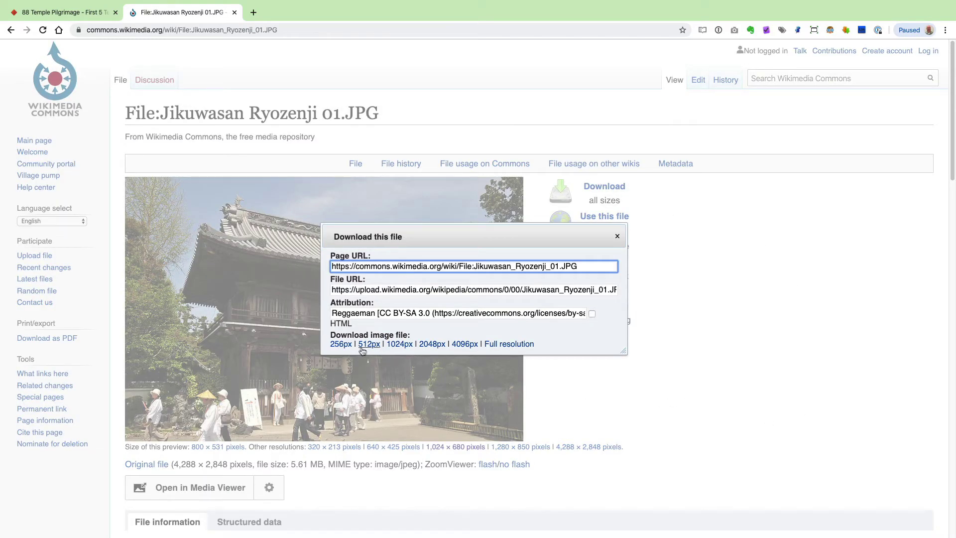
pyautogui.rightClick(398, 344)
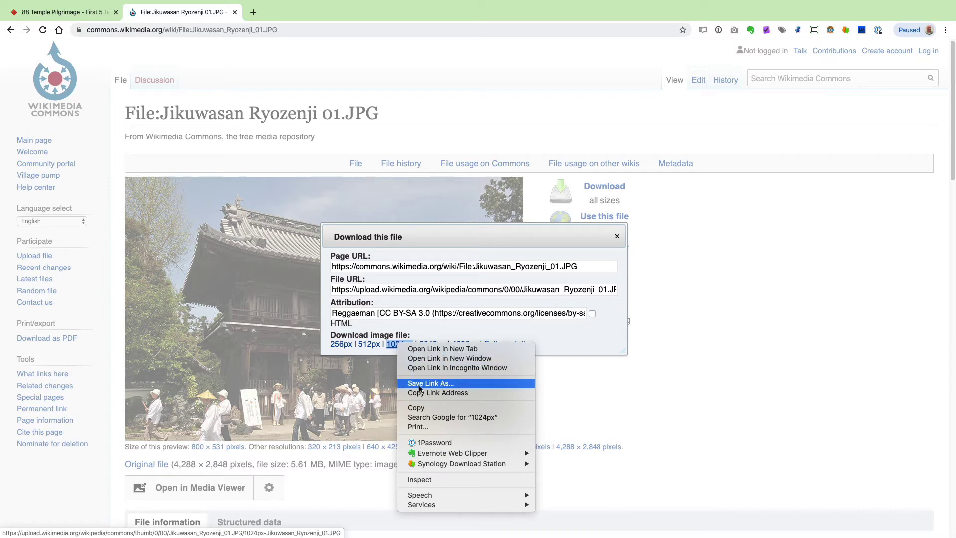
pyautogui.click(388, 355)
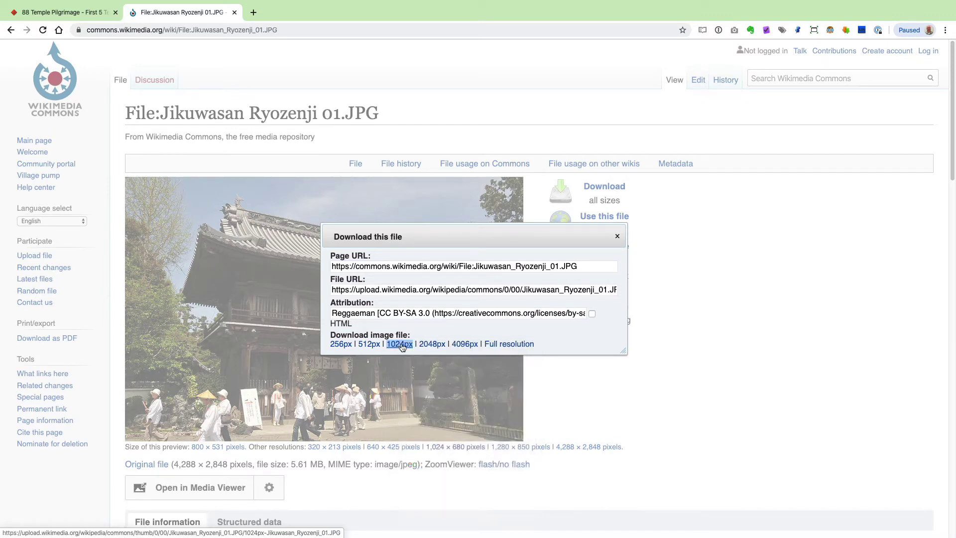
pyautogui.click(401, 347)
pyautogui.rightClick(408, 300)
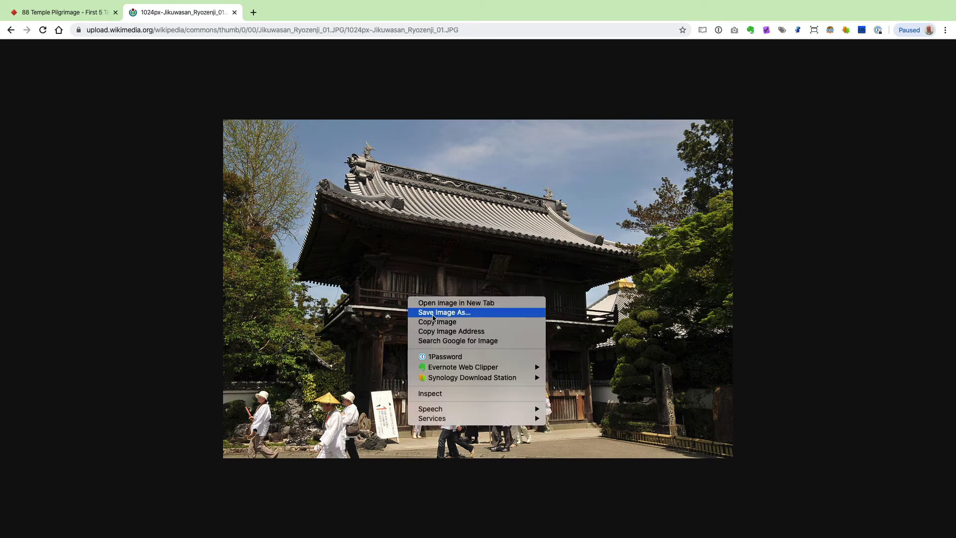
pyautogui.click(433, 313)
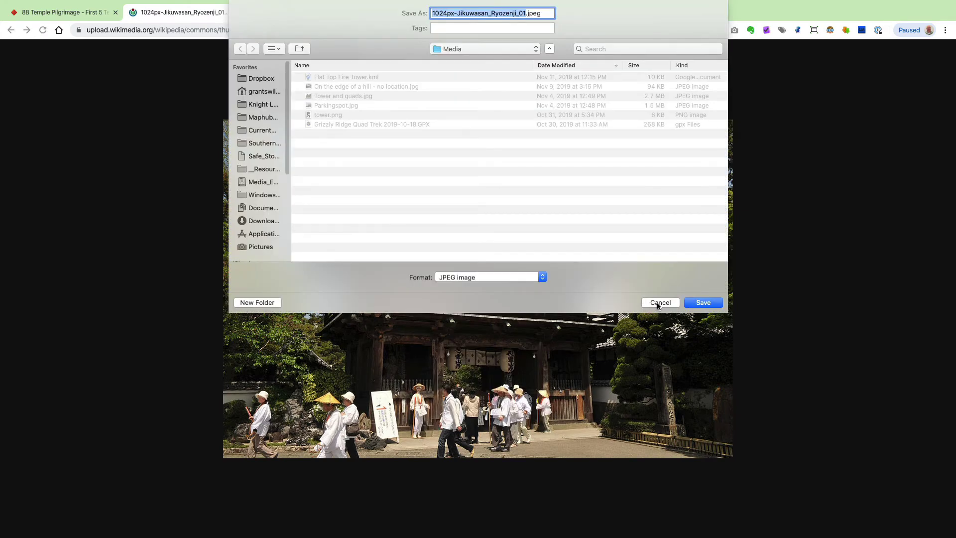
pyautogui.click(659, 303)
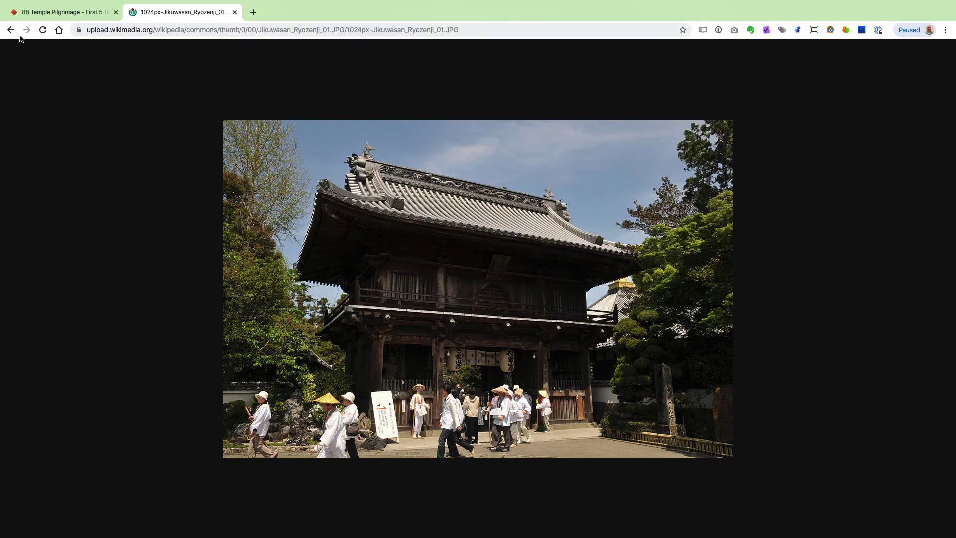
pyautogui.click(10, 29)
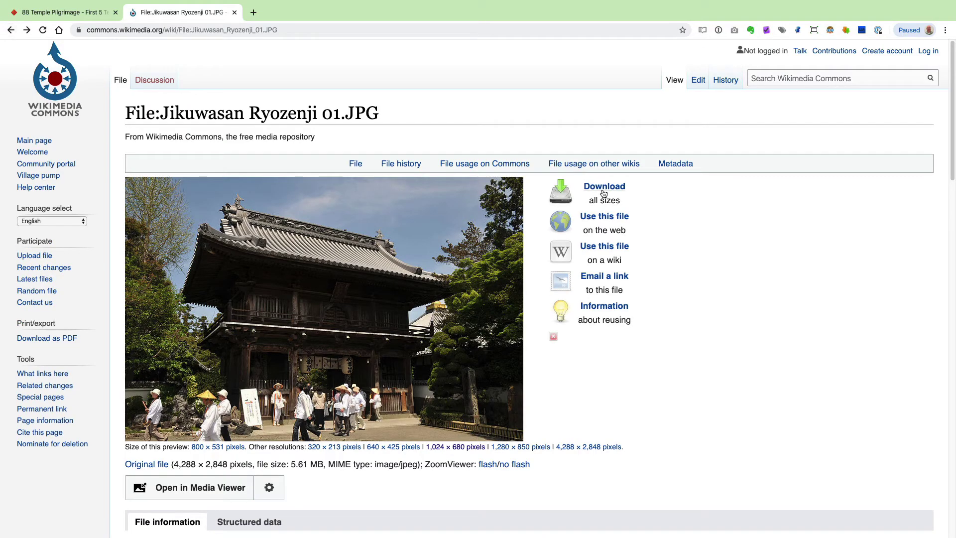
# - Copy the photo's attribution in HTML format from the Commons download options
pyautogui.click(603, 192)
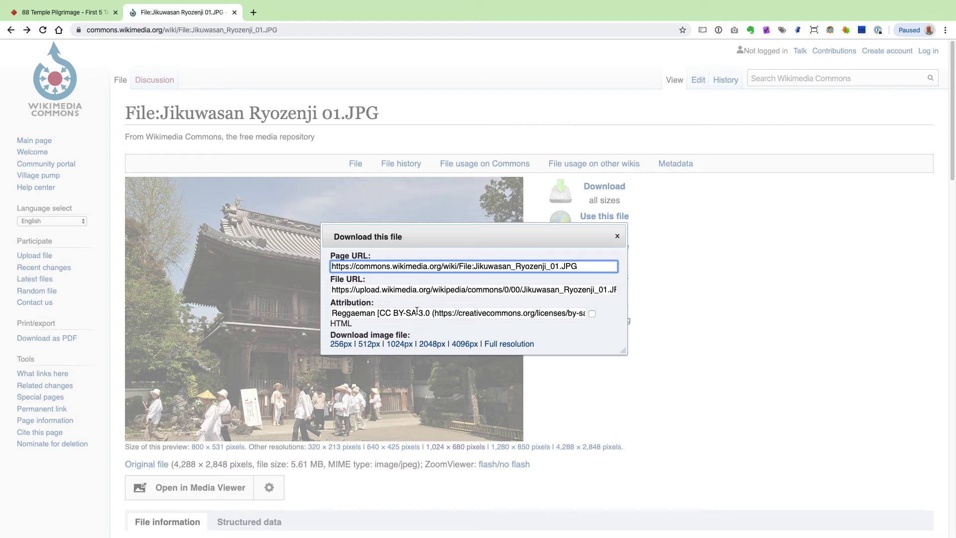
pyautogui.click(417, 311)
pyautogui.click(592, 314)
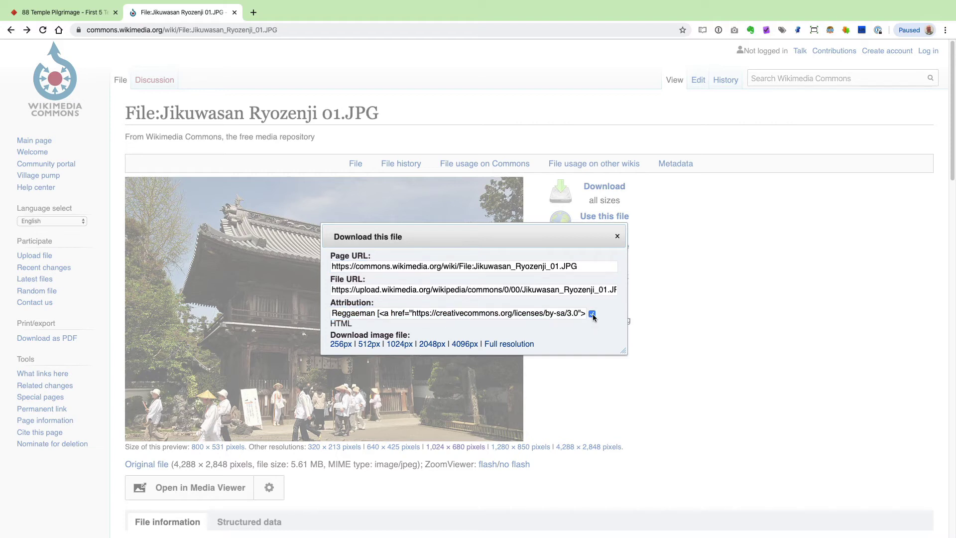
pyautogui.click(509, 315)
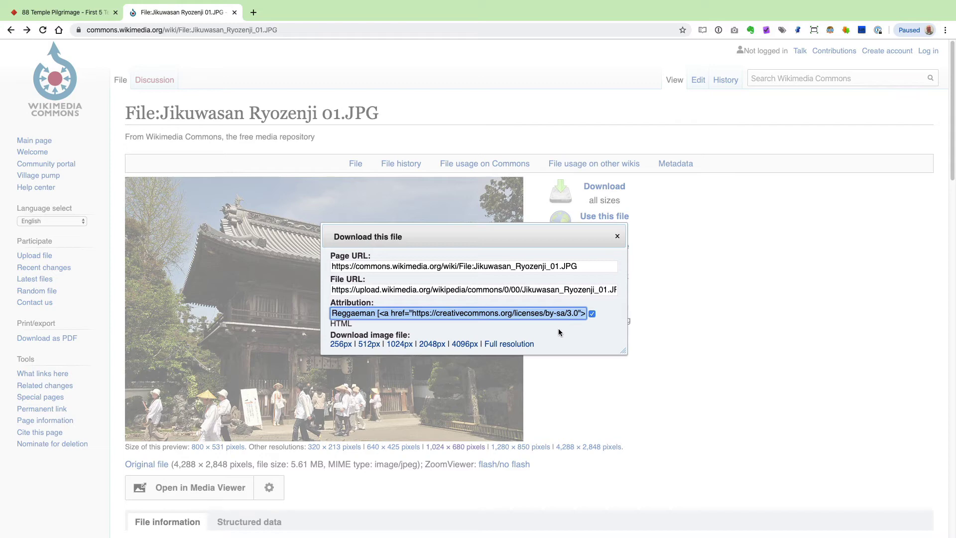
pyautogui.click(48, 14)
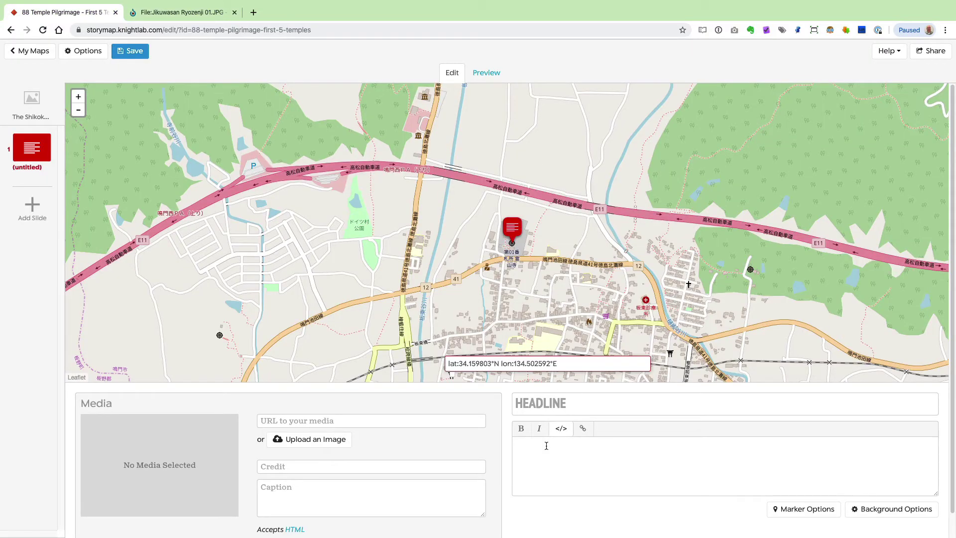
# - Paste the Commons HTML attribution into the slide's Credit field
pyautogui.click(298, 464)
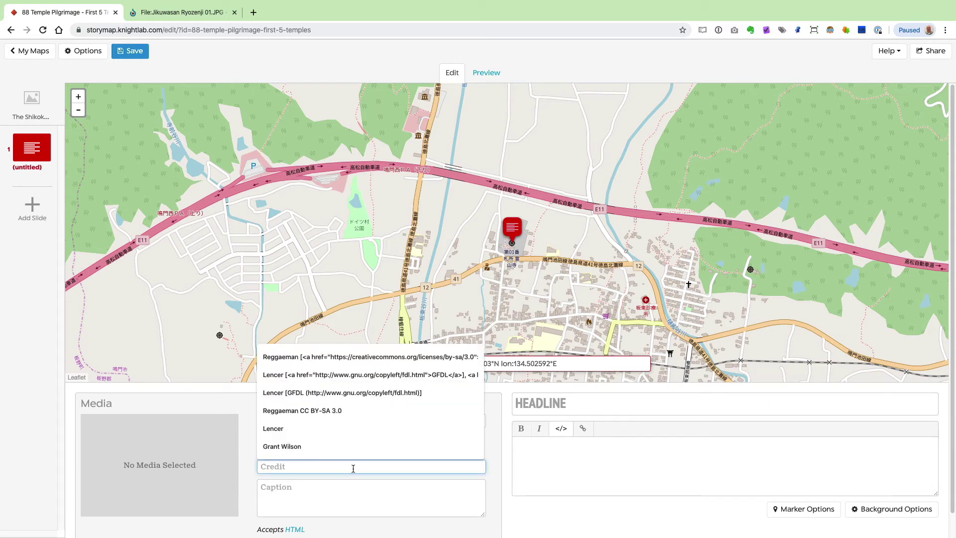
pyautogui.hotkey('ctrl', 'v')
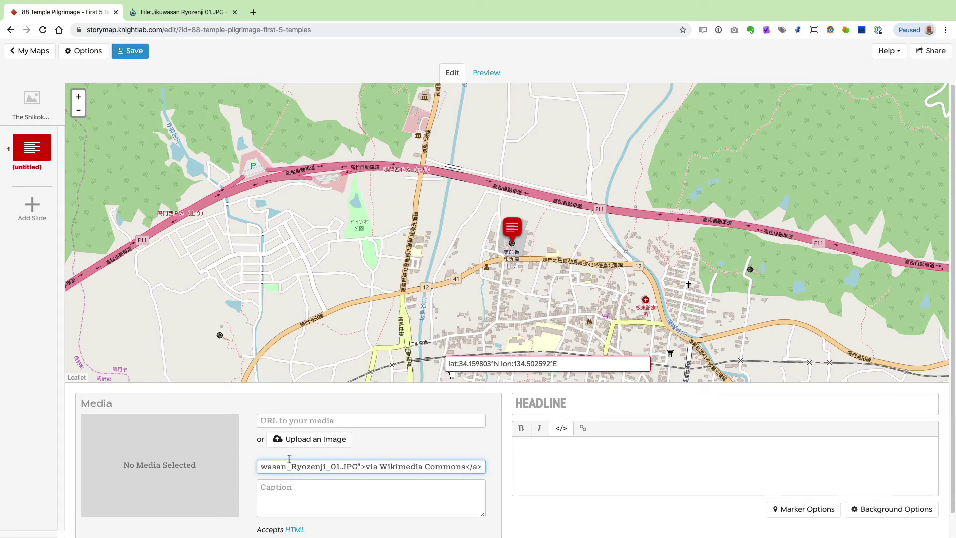
pyautogui.click(411, 445)
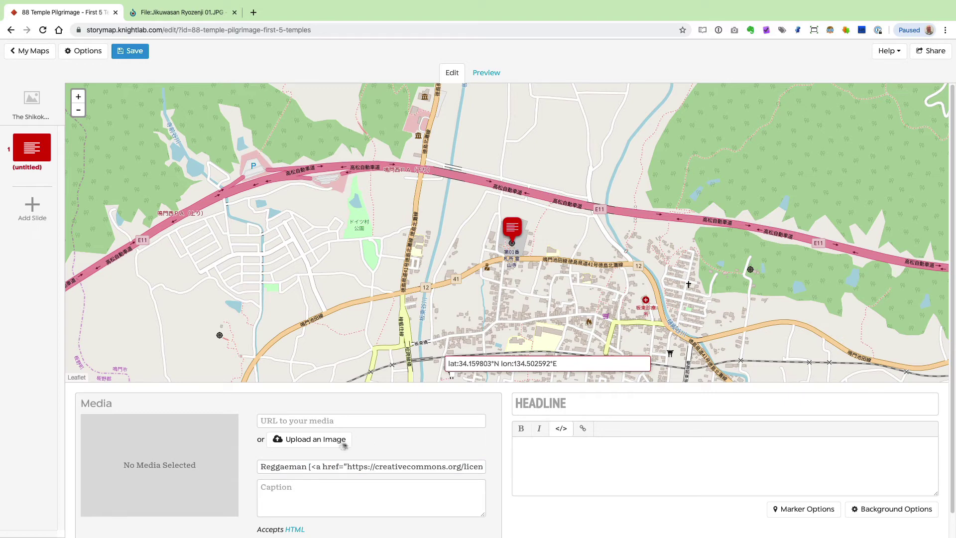
# - Upload 1024px-Jikuwasan_Ryozenji_01.jpeg as the slide image, replacing the existing stored file
pyautogui.click(315, 443)
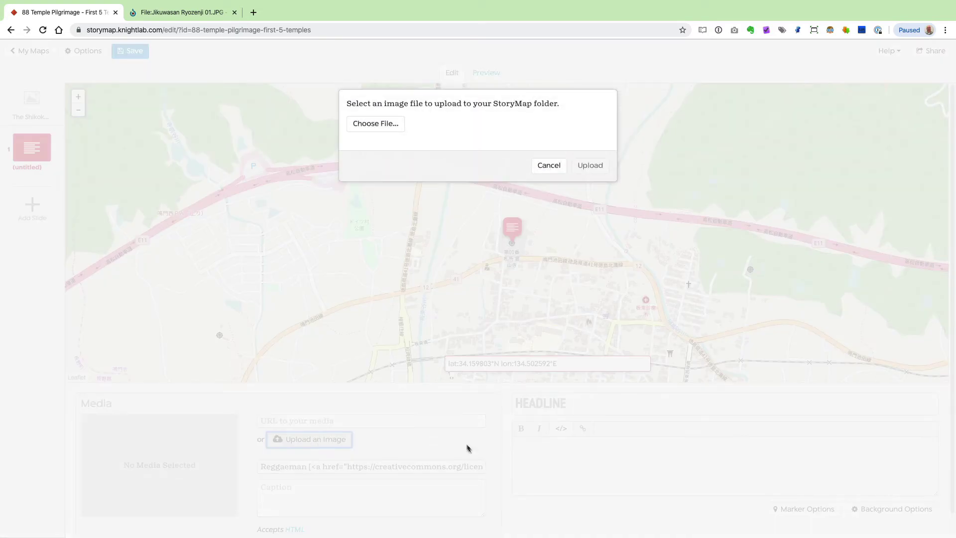
pyautogui.click(374, 124)
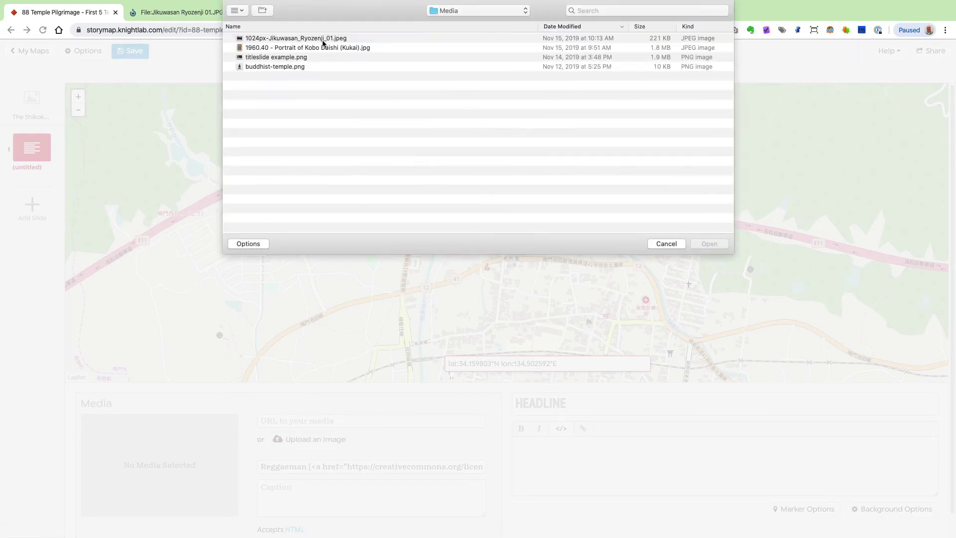
pyautogui.click(325, 39)
pyautogui.click(704, 247)
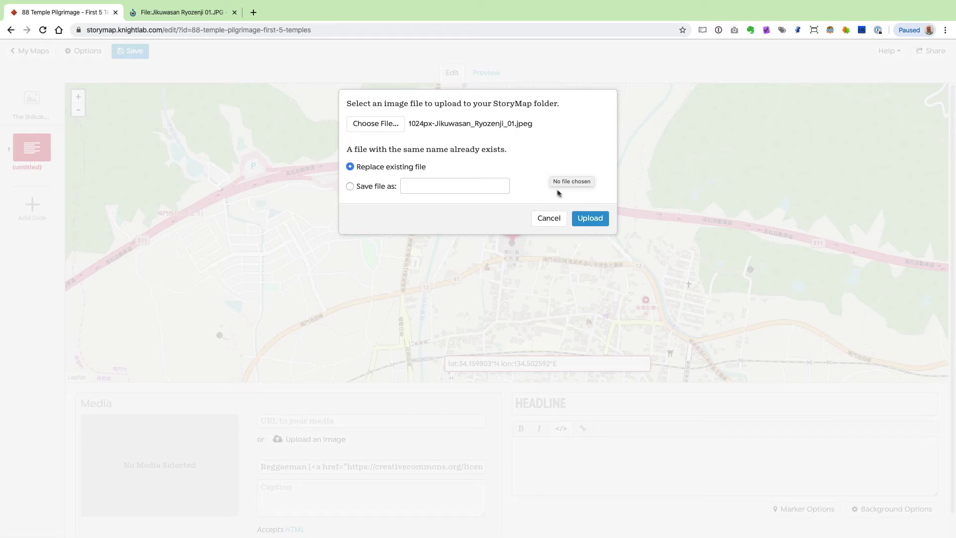
pyautogui.click(587, 219)
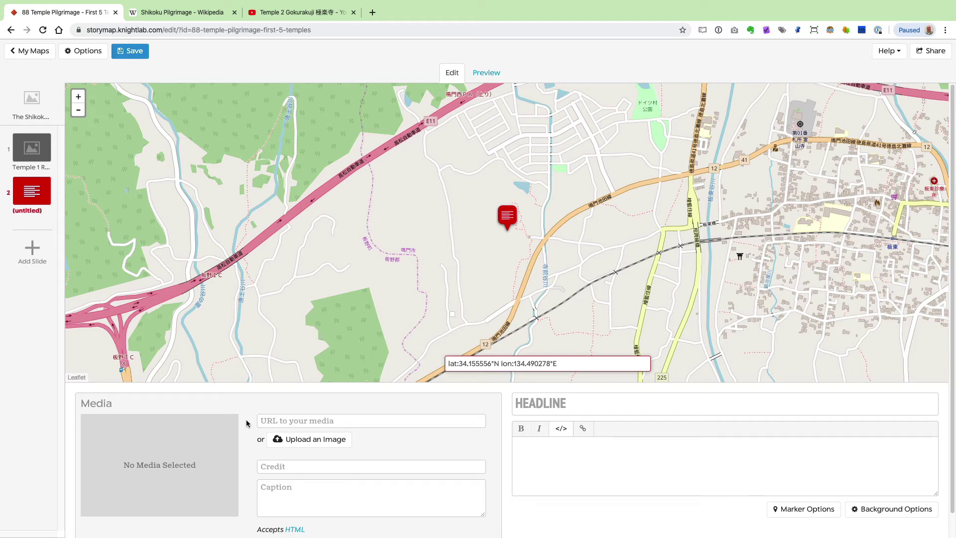
# - Paste the 'Temple 2 Gokurakuji 極楽寺' YouTube URL as the second slide's media
pyautogui.click(291, 12)
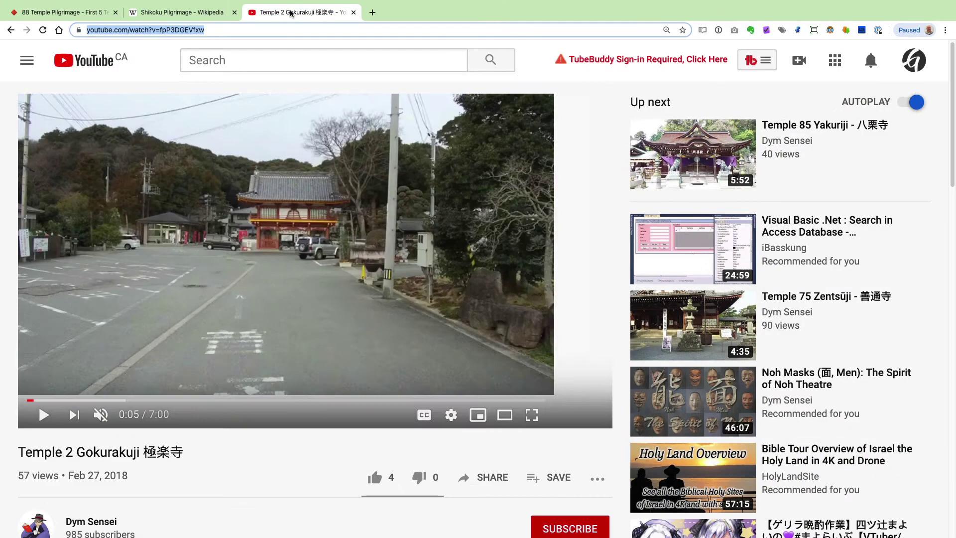
pyautogui.click(253, 454)
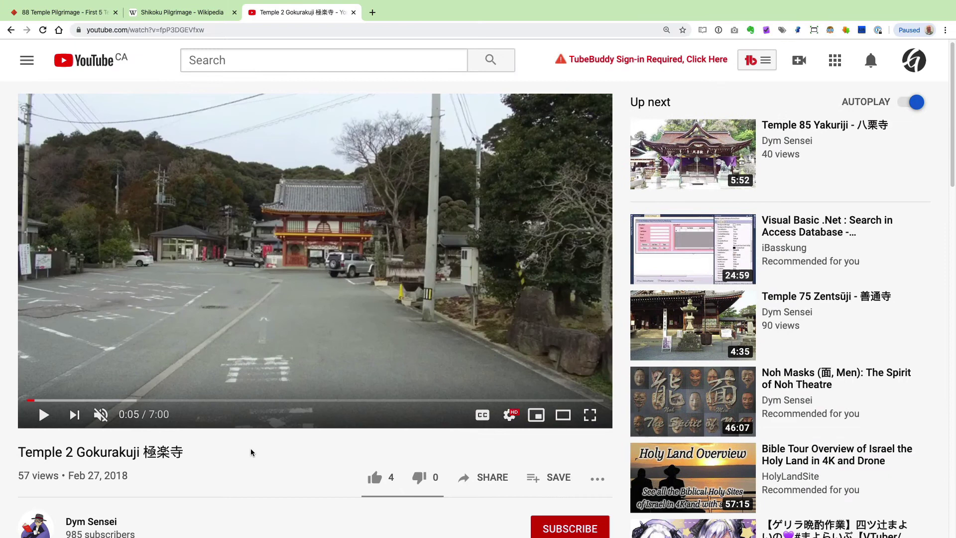
pyautogui.click(211, 30)
pyautogui.hotkey('ctrl', 'c')
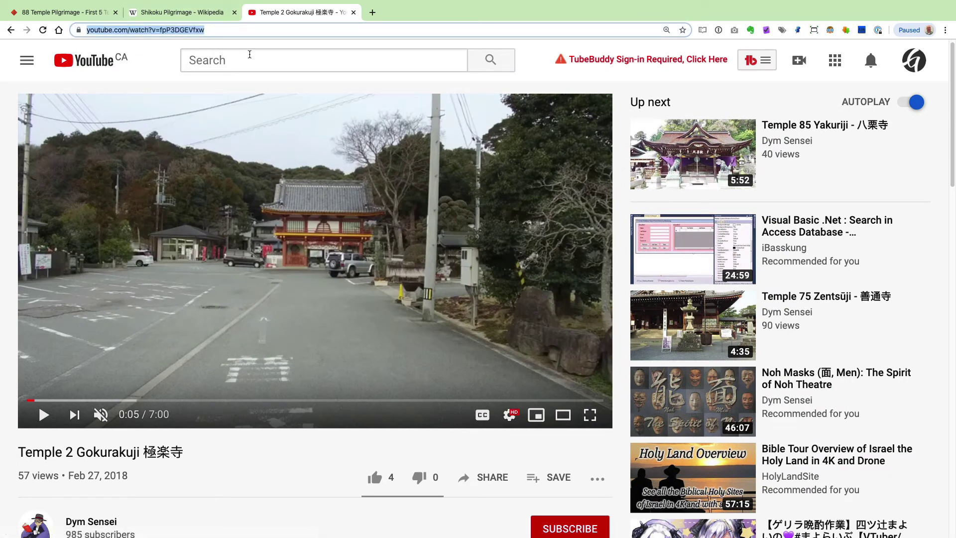
pyautogui.click(68, 13)
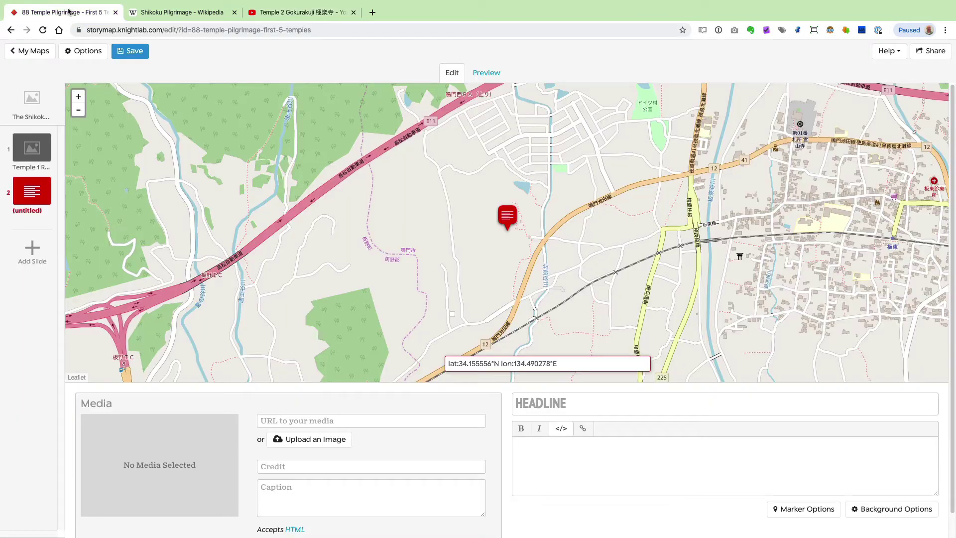
pyautogui.click(411, 420)
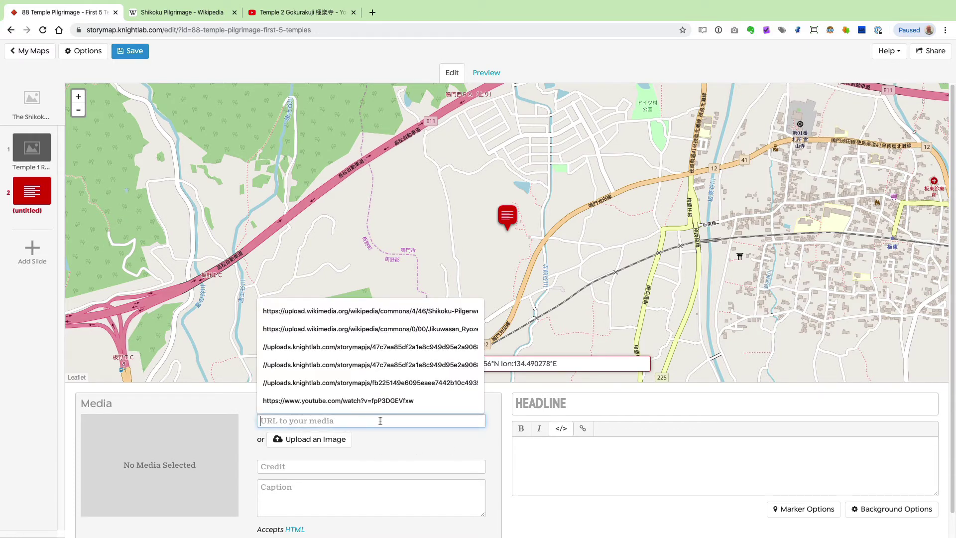
pyautogui.hotkey('ctrl', 'v')
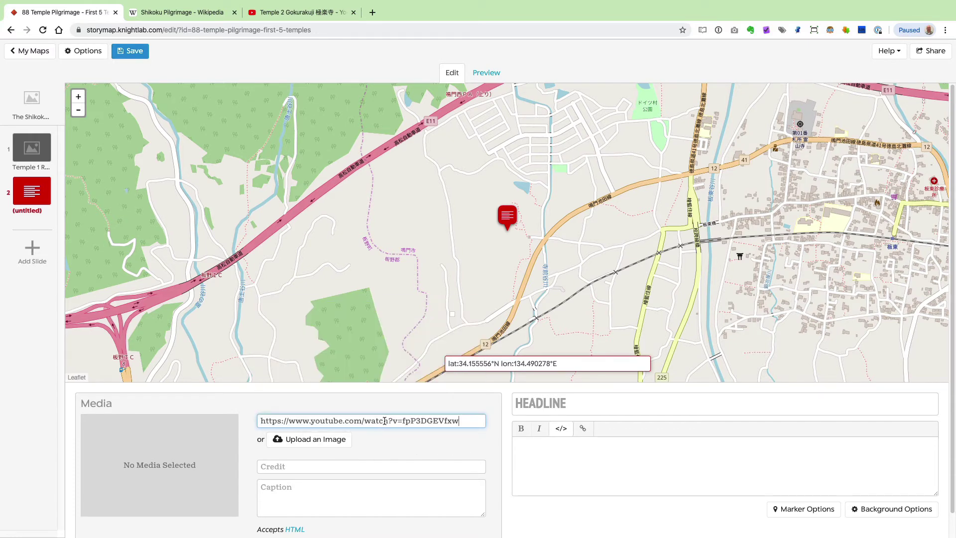
pyautogui.click(249, 429)
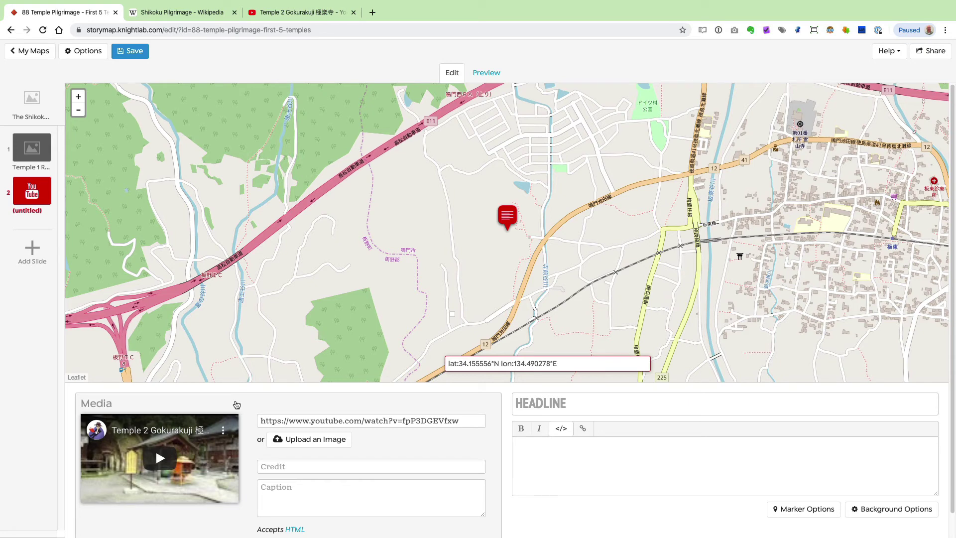
# - Set the second slide's credit to 'Video by' followed by the YouTube channel's name
pyautogui.click(276, 12)
pyautogui.scroll(-3, 140, 381)
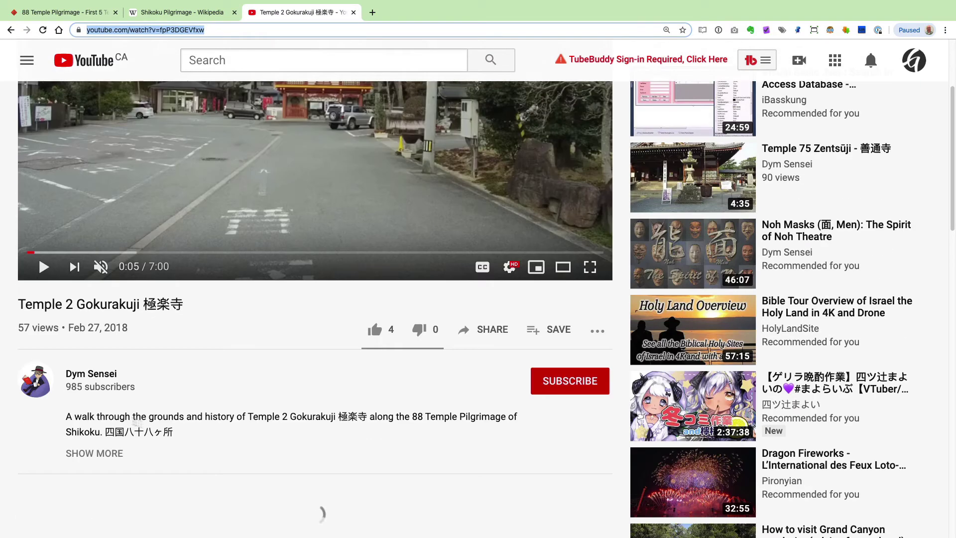
pyautogui.moveTo(119, 374); pyautogui.dragTo(62, 379)
pyautogui.hotkey('ctrl', 'c')
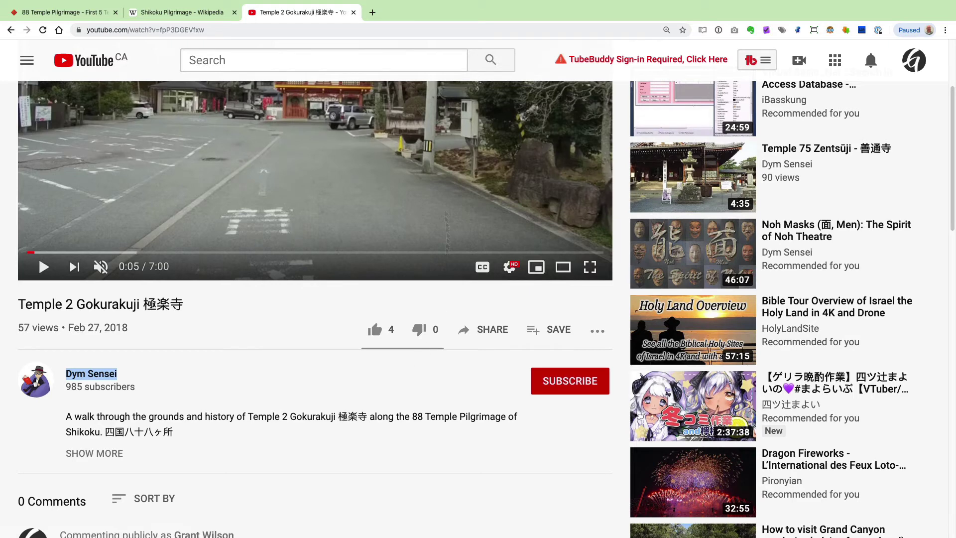
pyautogui.click(72, 11)
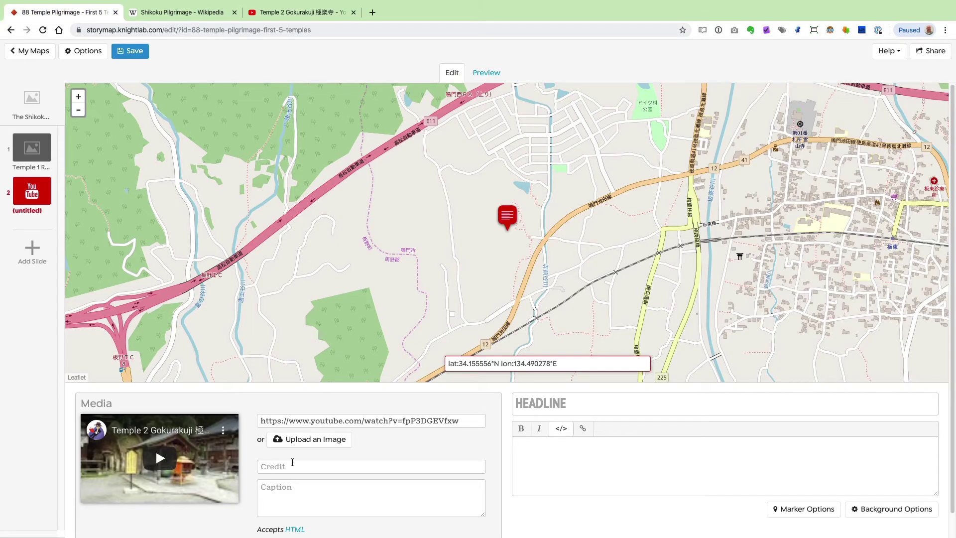
pyautogui.click(292, 462)
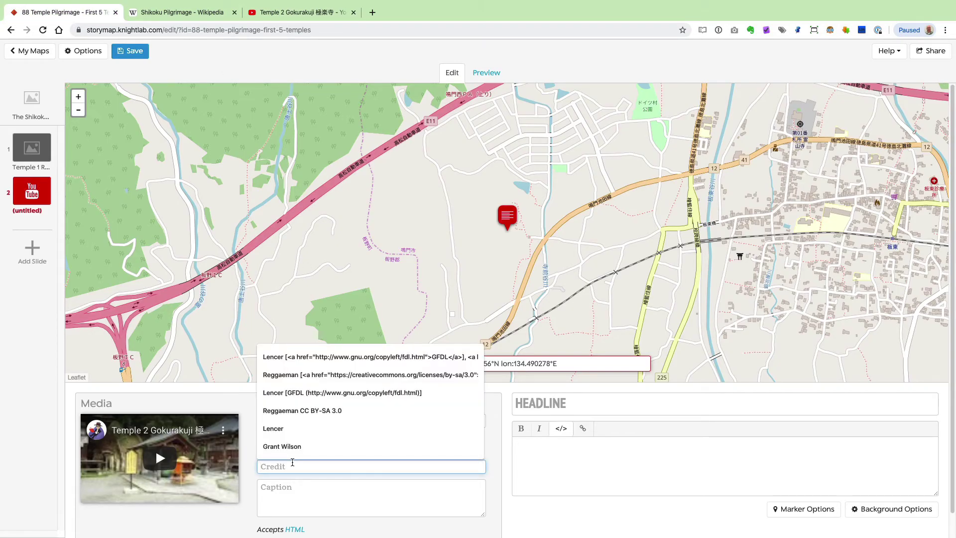
pyautogui.hotkey('ctrl', 'v')
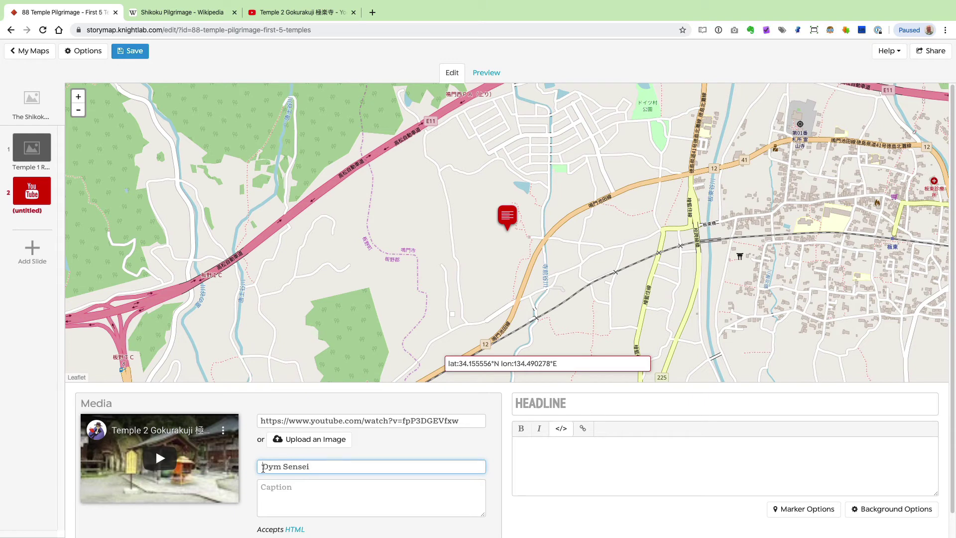
pyautogui.click(263, 468)
pyautogui.write('v')
pyautogui.press('BackSpace')
pyautogui.write('Video by')
pyautogui.click(492, 442)
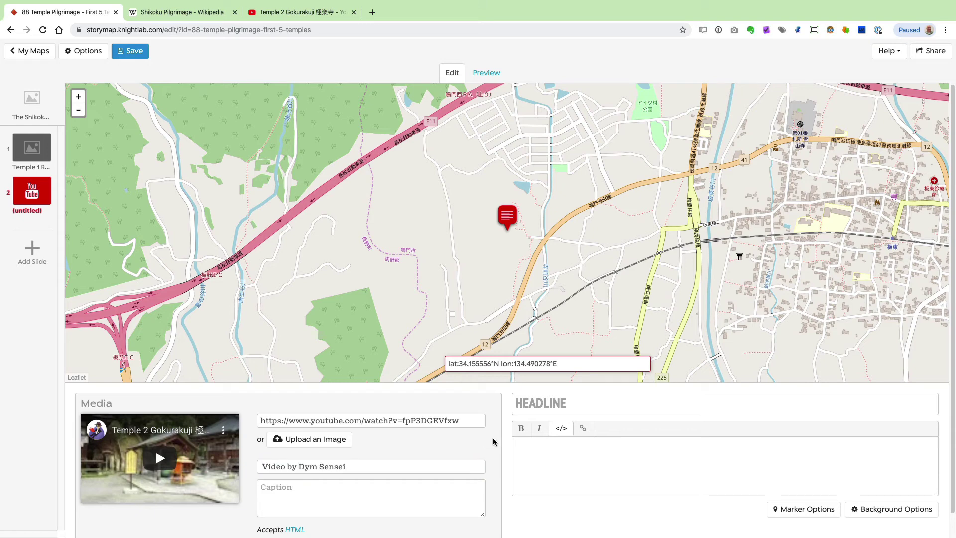
pyautogui.scroll(-1, 490, 442)
pyautogui.scroll(-1, 491, 442)
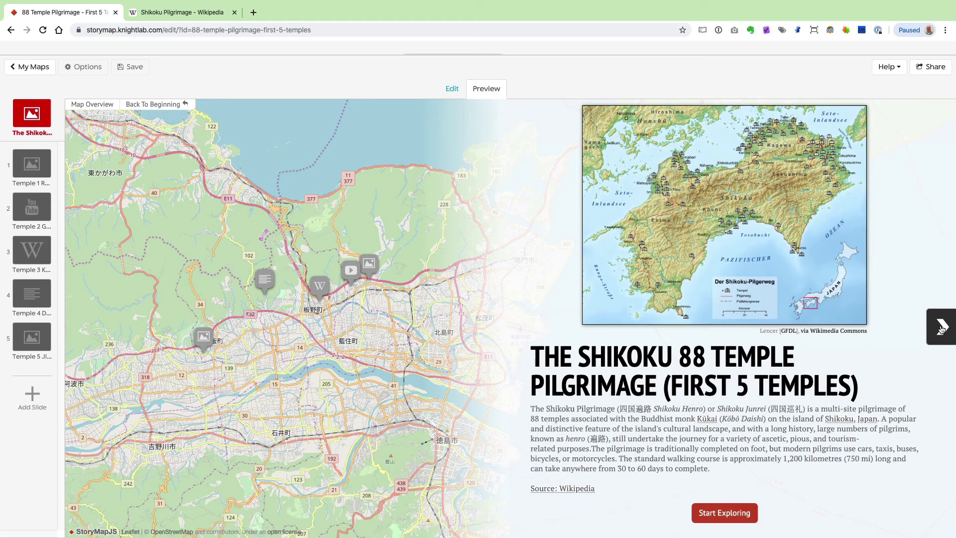
# - Start exploring the preview and advance to the Temple 2 Gokuraku-ji slide
pyautogui.click(729, 515)
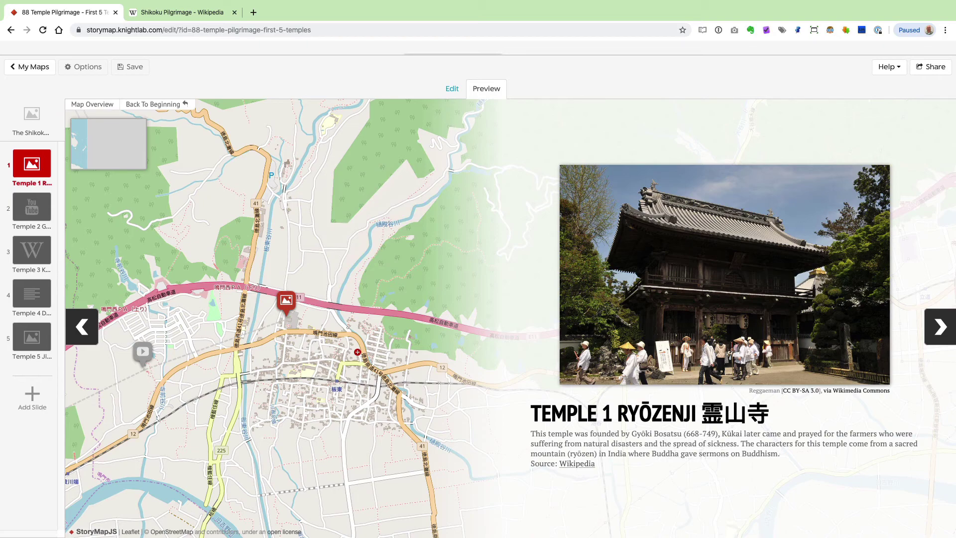
pyautogui.click(942, 327)
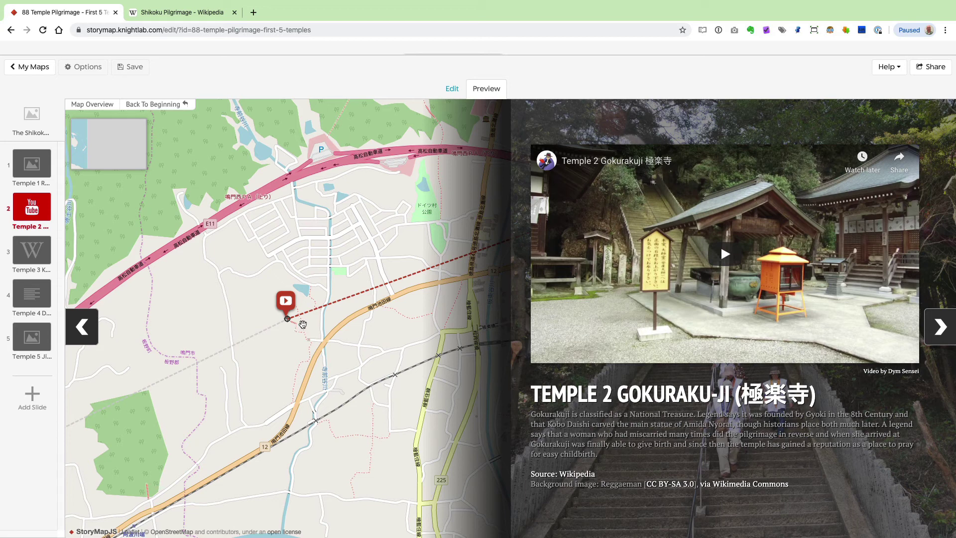
# - Advance to the Temple 3 Konsen-ji slide, check it in the editor, then resume previewing
pyautogui.click(937, 331)
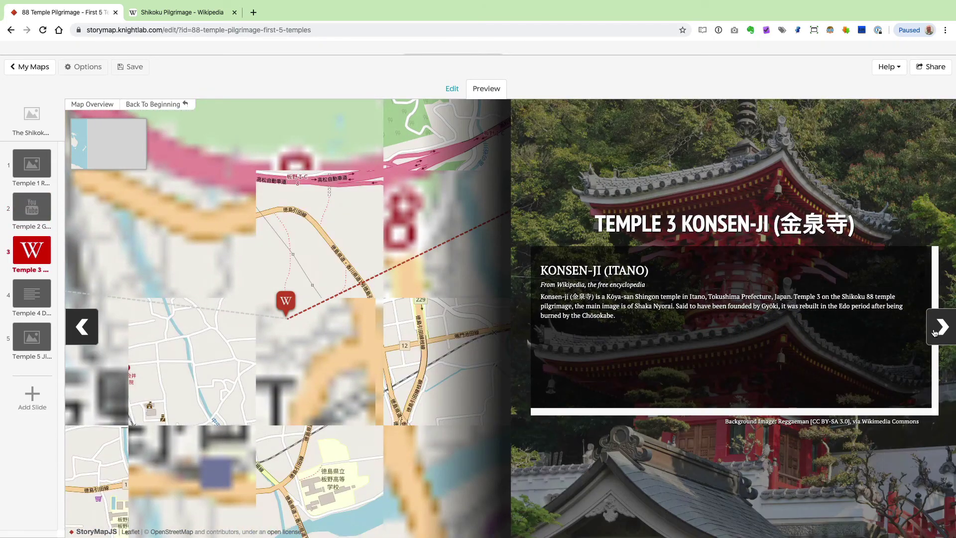
pyautogui.click(452, 88)
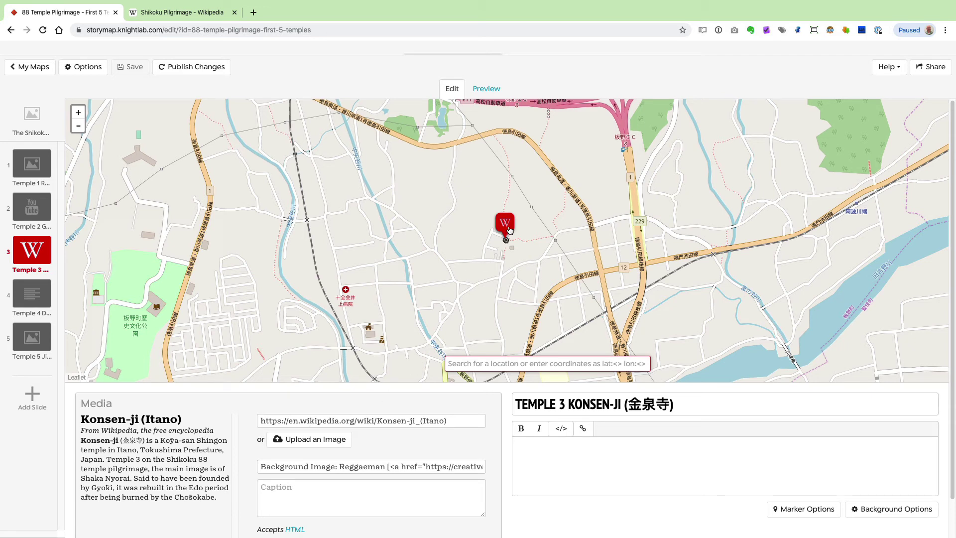
pyautogui.click(495, 92)
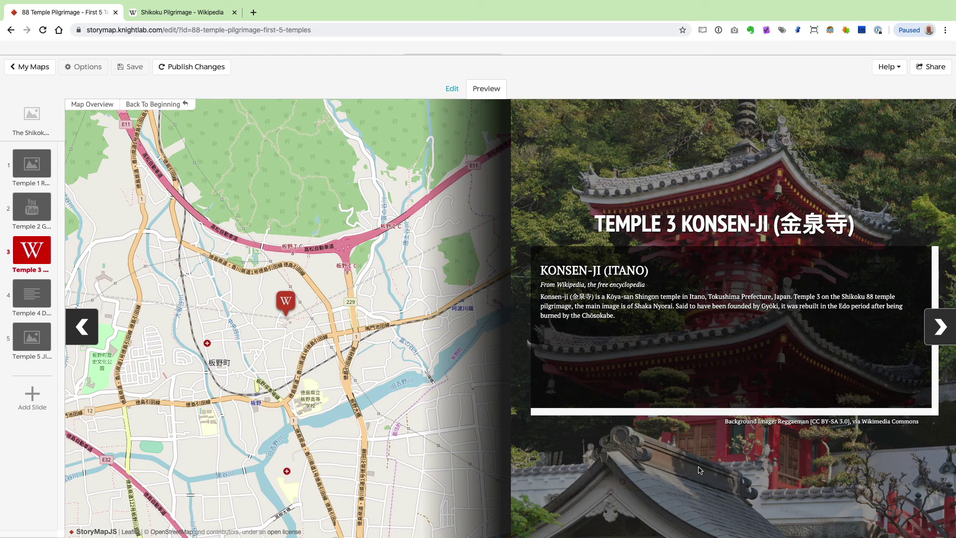
# - Step the preview past Temple 4 Dainichi-ji to the final Temple 5 Jizō-ji slide
pyautogui.click(940, 328)
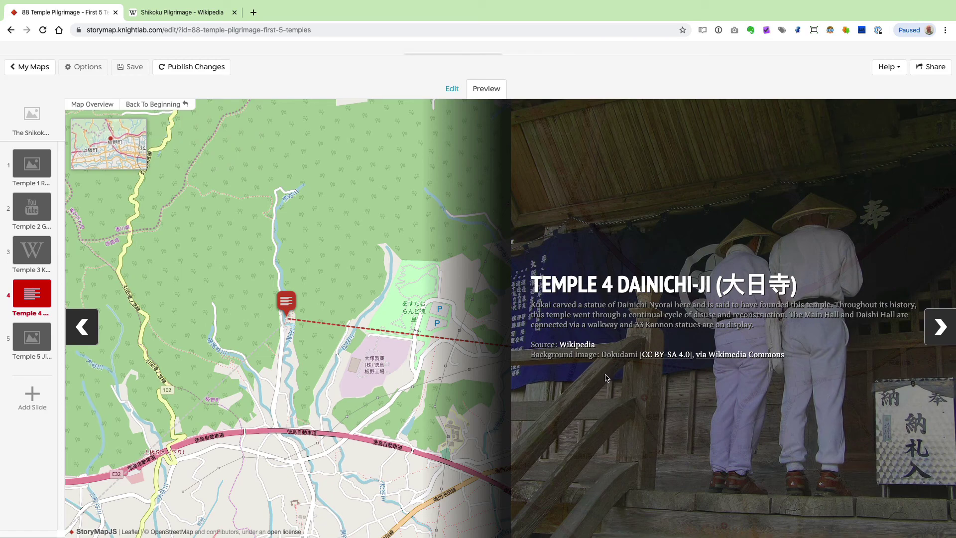
pyautogui.click(942, 327)
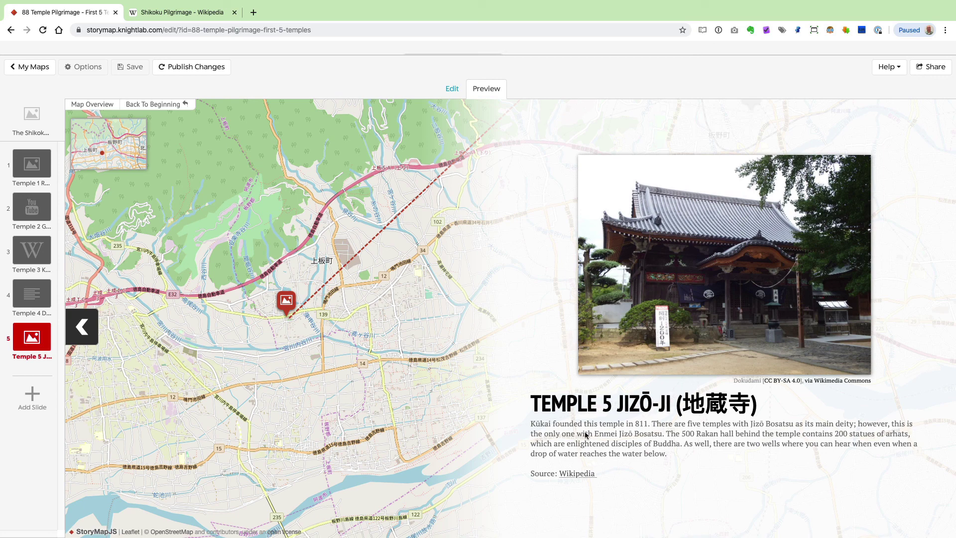
# - Back in the editor, check the story Options unchanged and bring up the Share This StoryMap panel
pyautogui.click(454, 95)
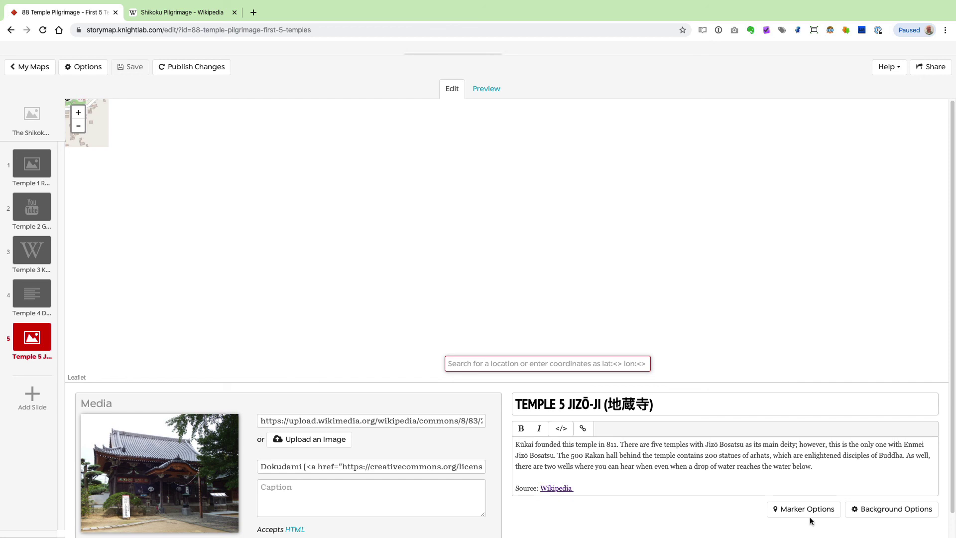
pyautogui.click(73, 69)
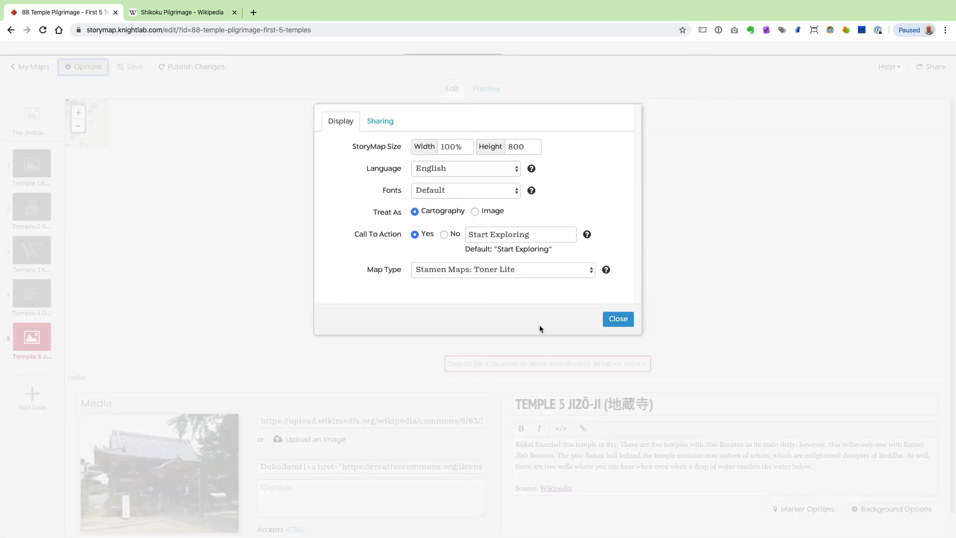
pyautogui.click(616, 319)
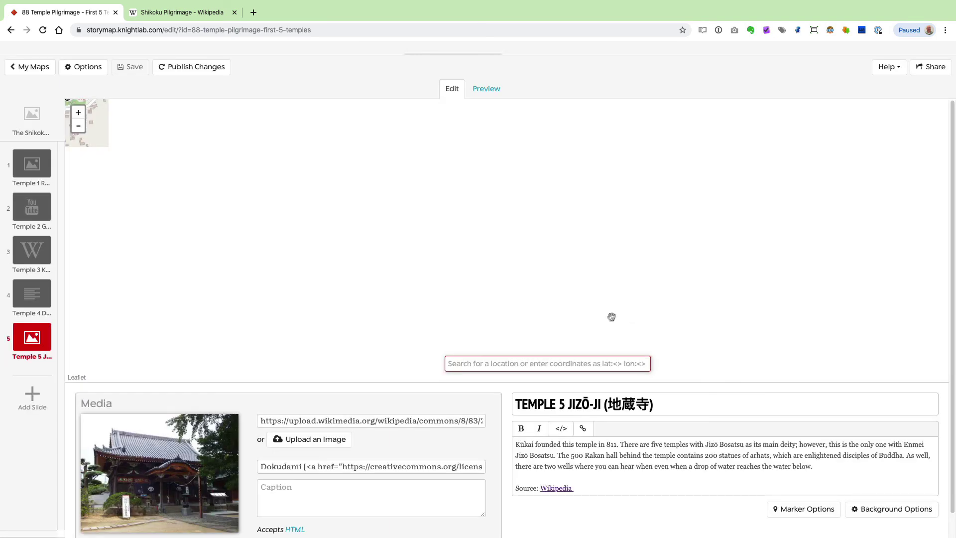
pyautogui.click(928, 70)
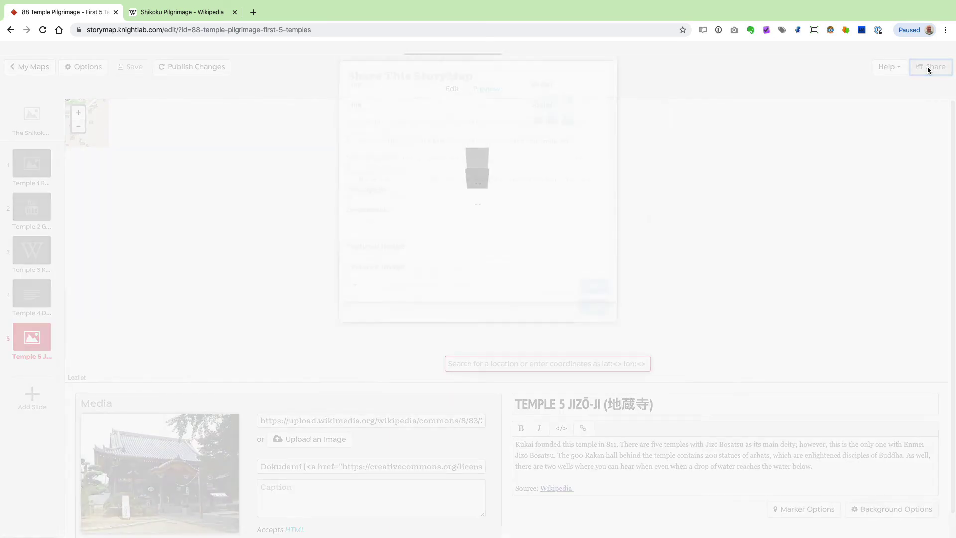